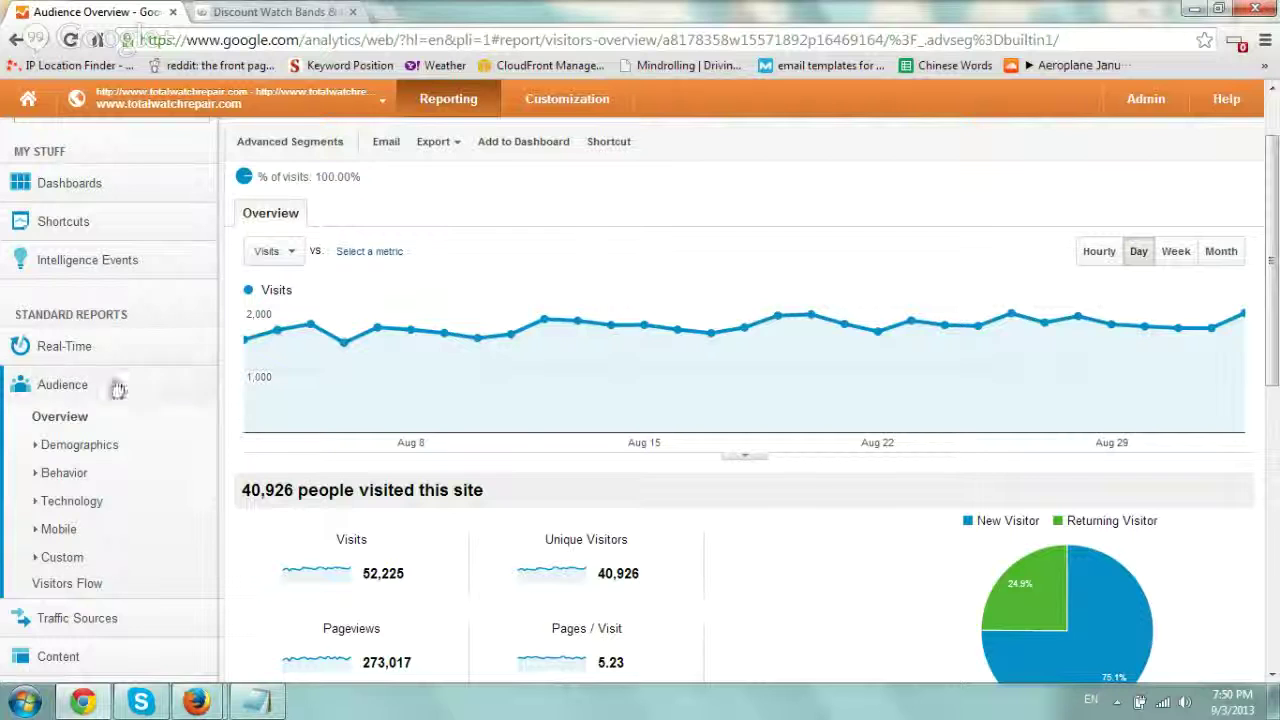
- Open the custom segment Potential Q&A Content for editing and examine its name, keyword condition and RegExp match type
click(302, 149)
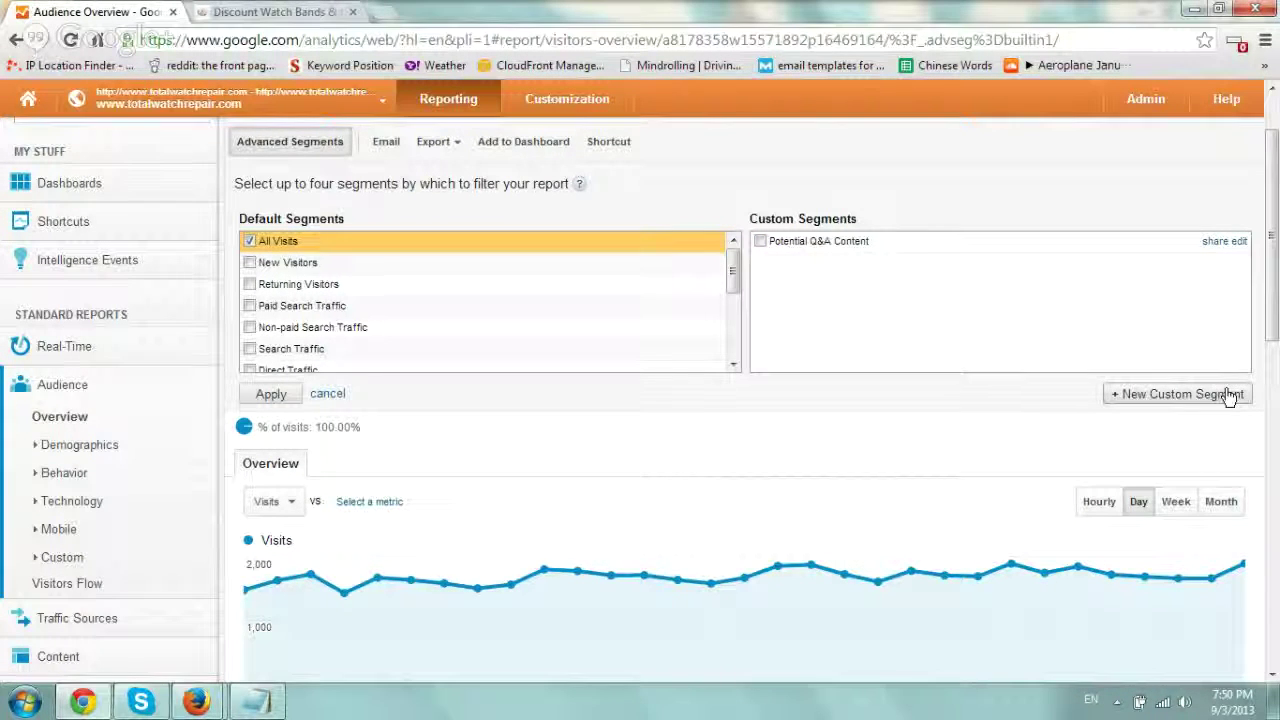
click(1239, 242)
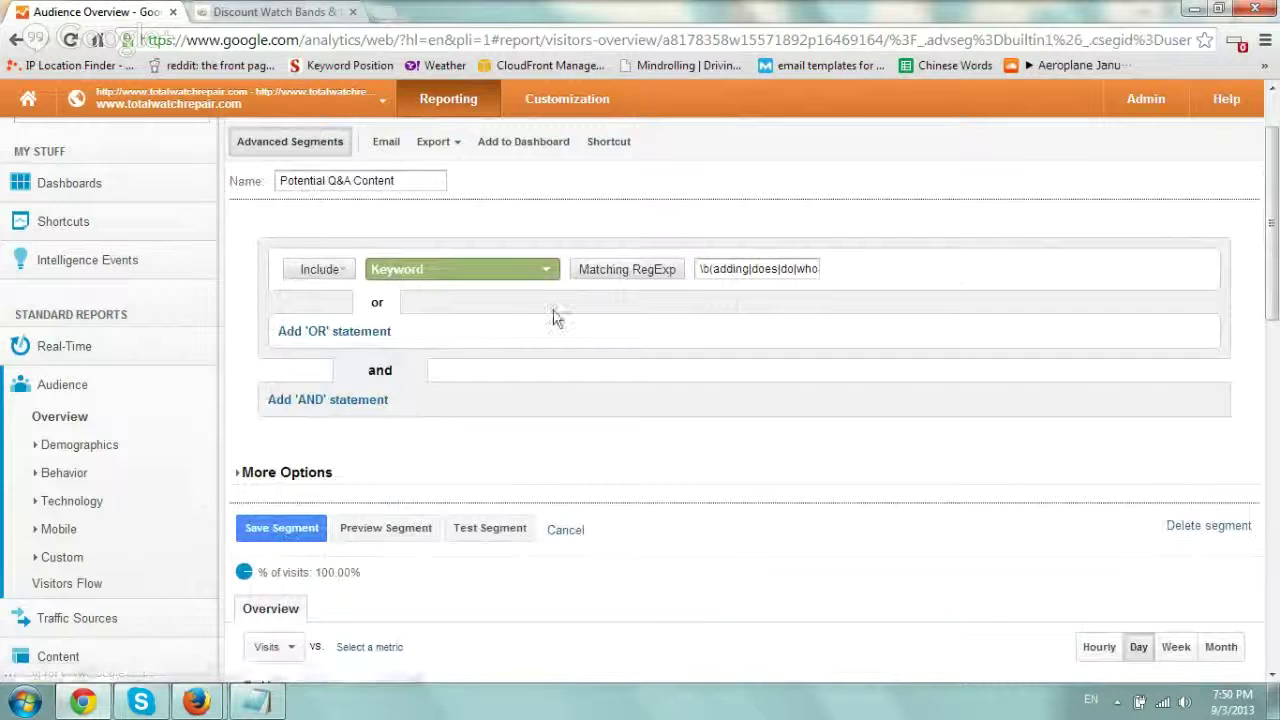
click(407, 180)
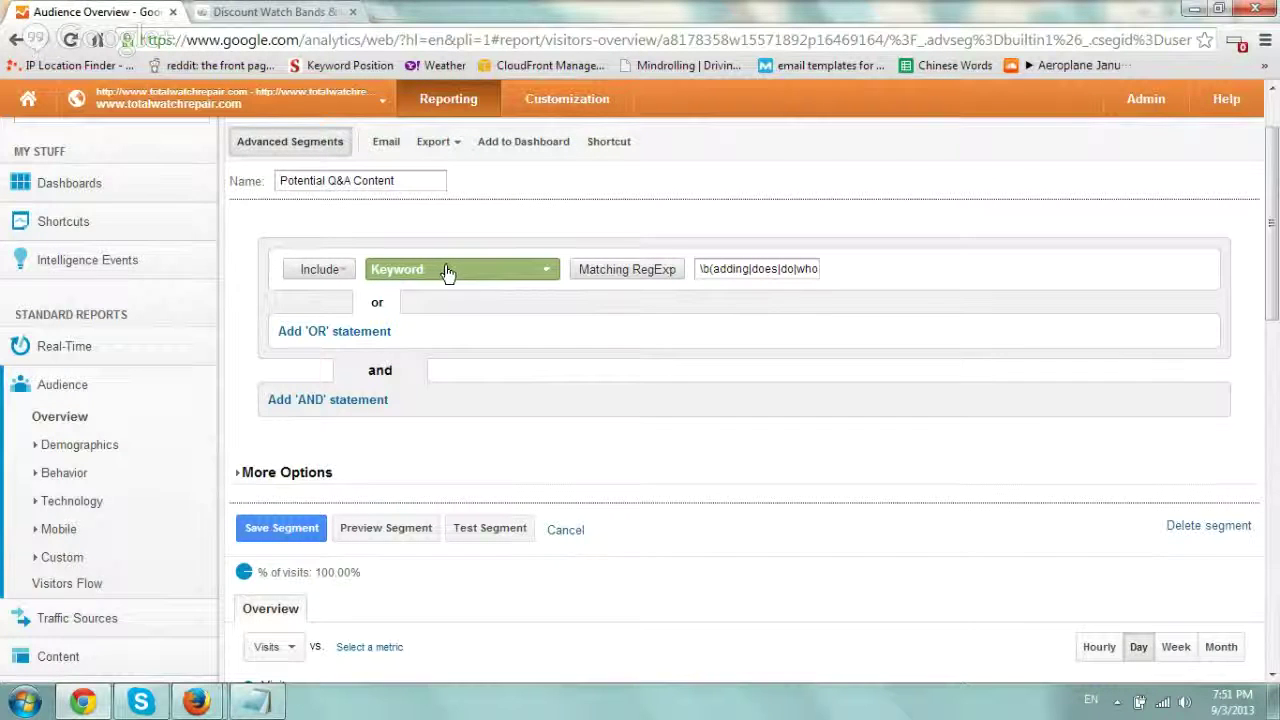
click(643, 277)
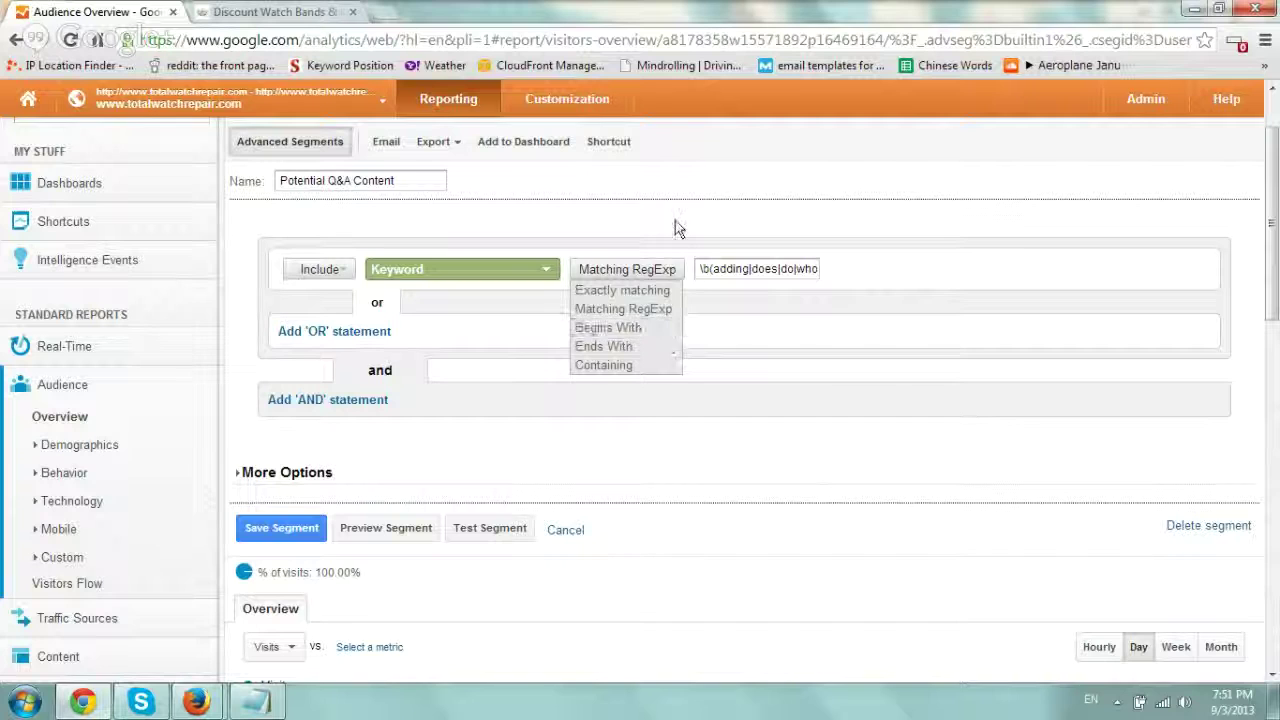
click(660, 268)
triple_click(764, 263)
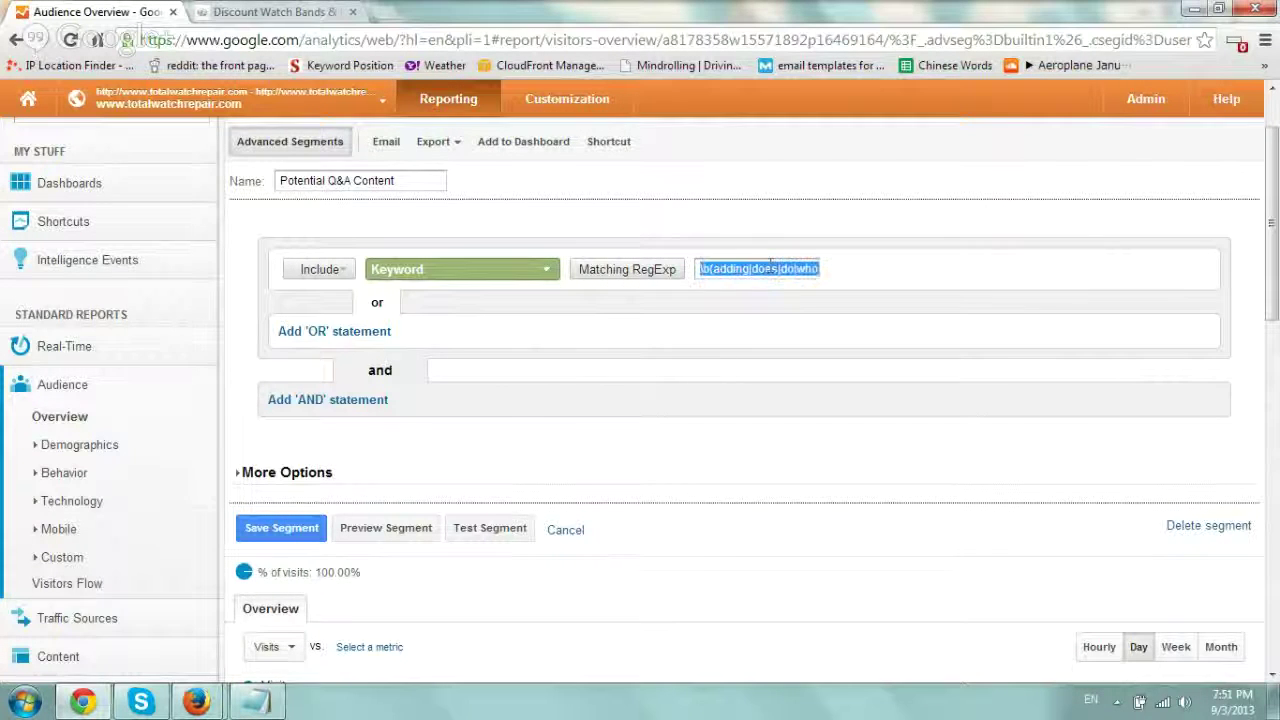
- Examine the question words and separators of the regular expression in the Notepad notes, and close the segment editor without saving
click(256, 702)
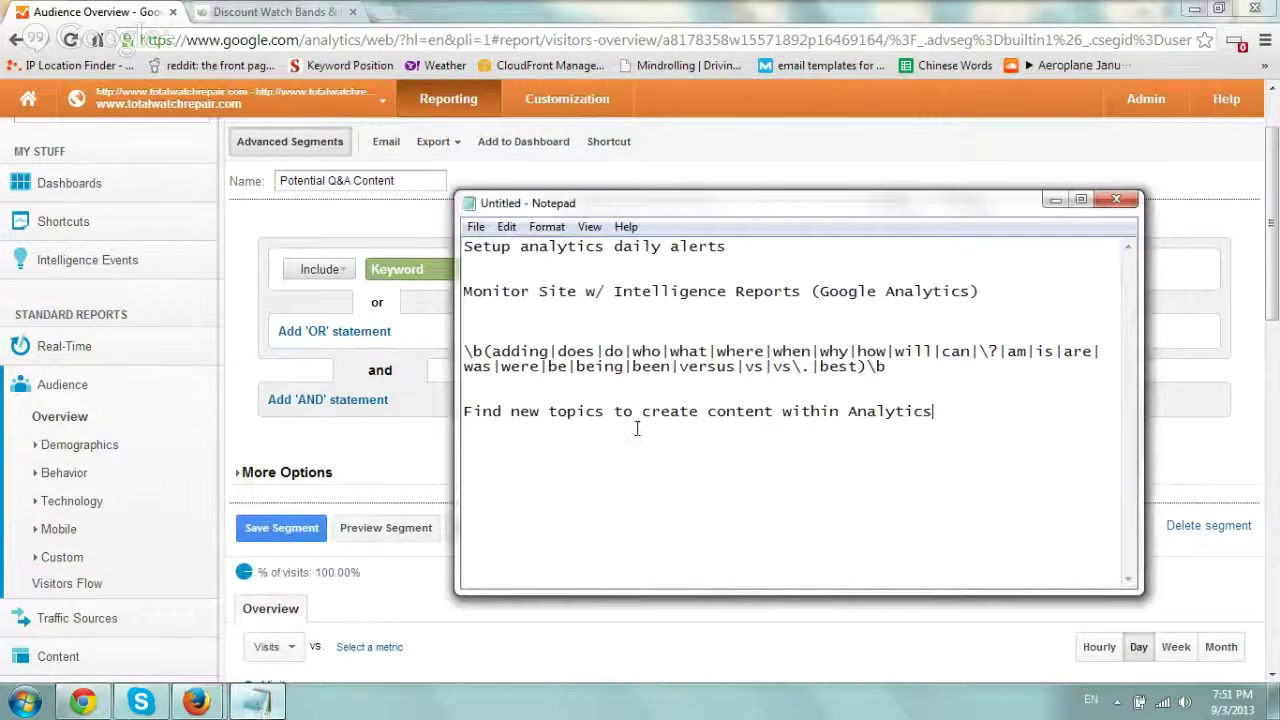
click(1055, 200)
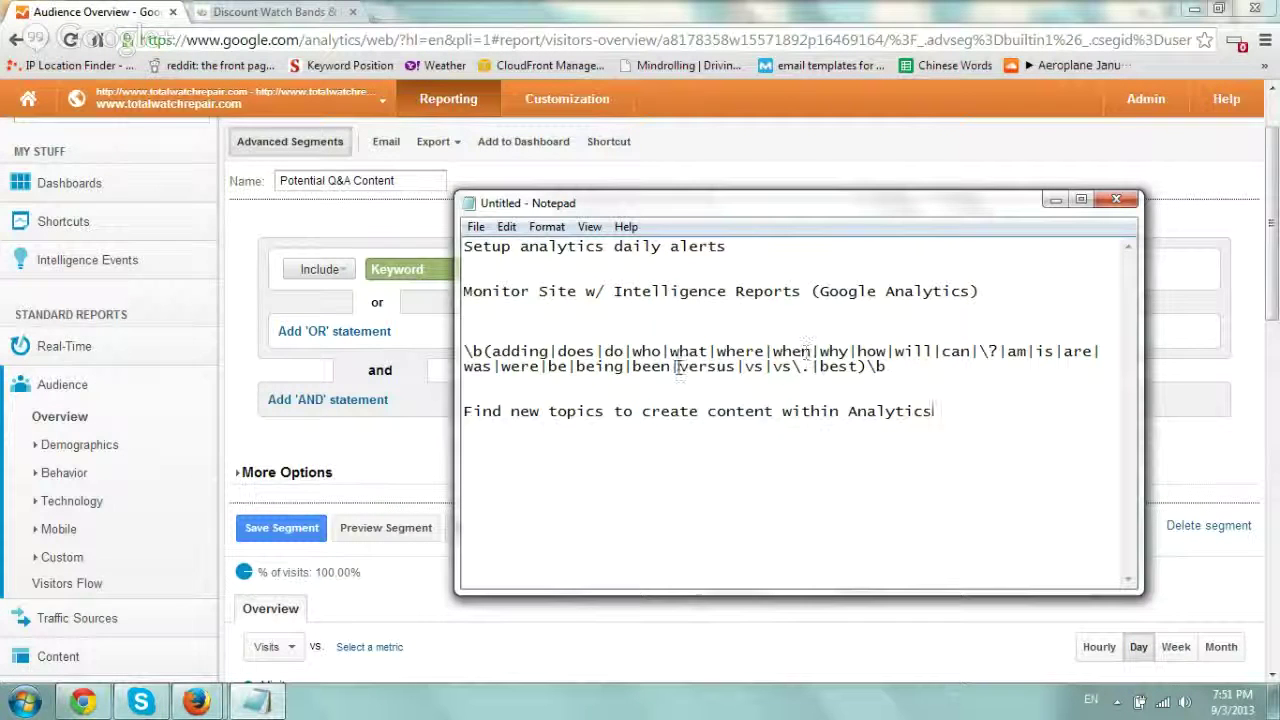
right_click(716, 368)
drag(680, 366, 764, 351)
click(716, 366)
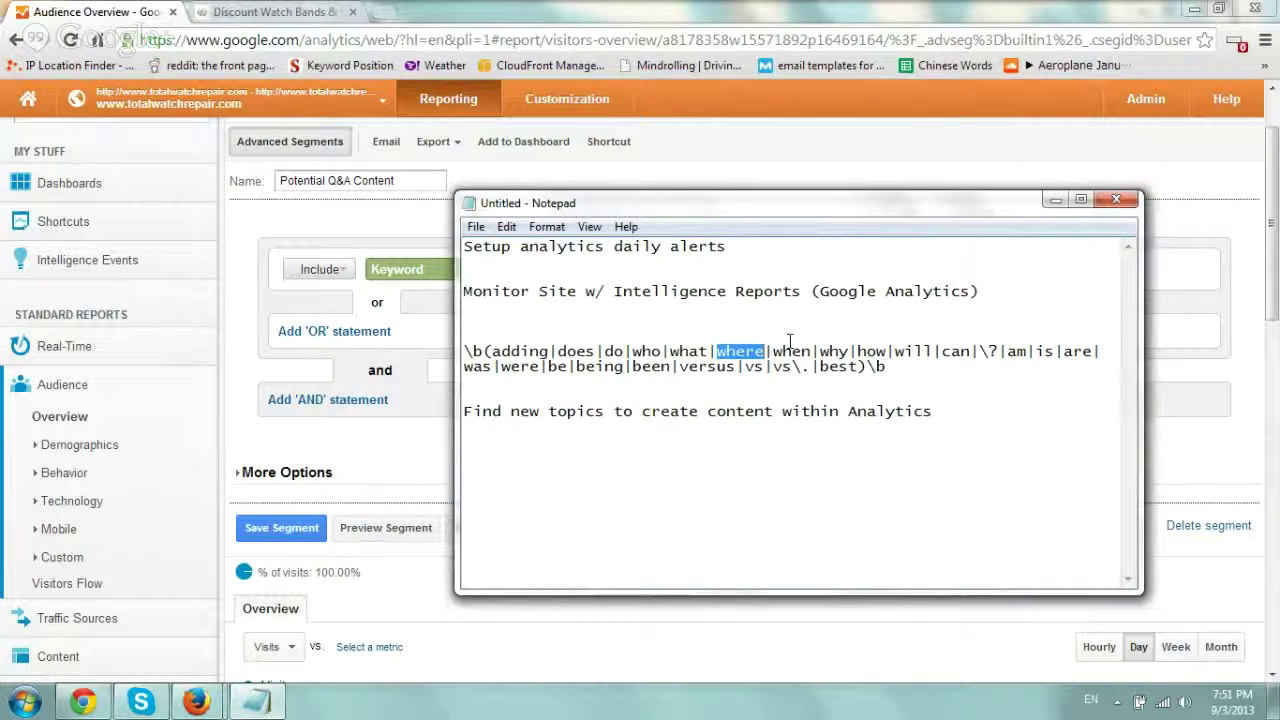
click(821, 351)
drag(838, 352, 848, 350)
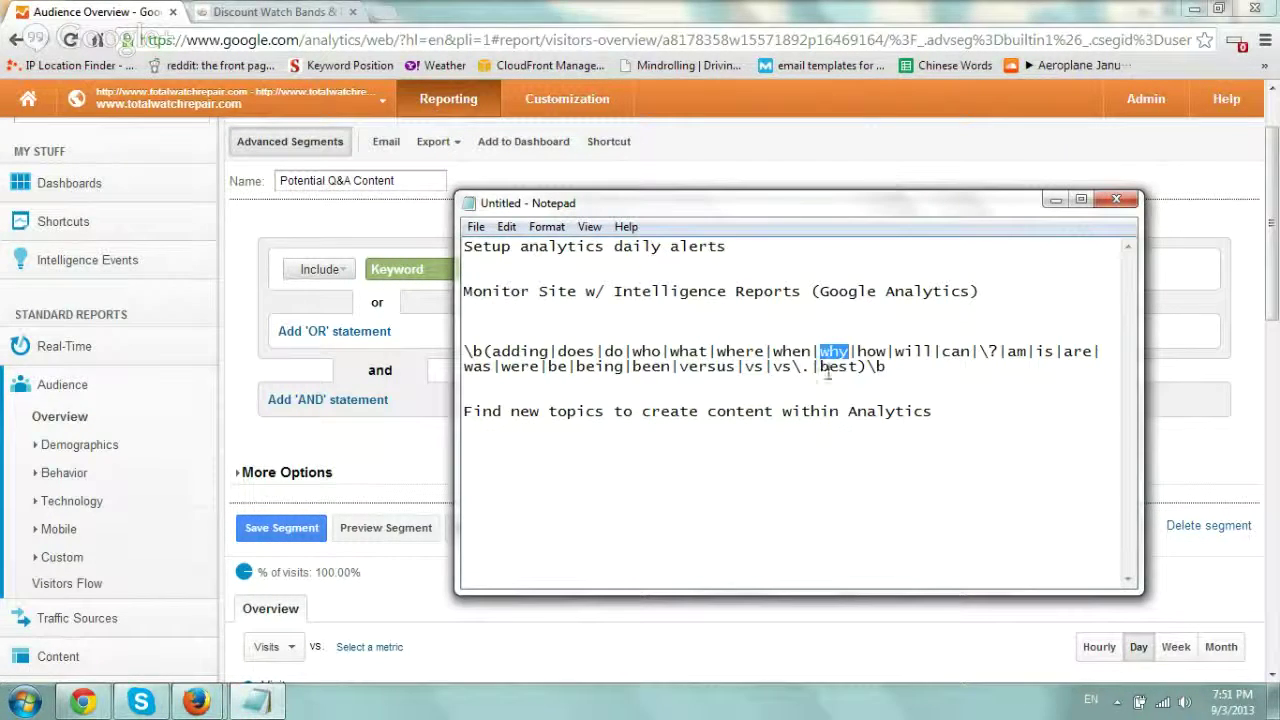
drag(914, 367, 466, 352)
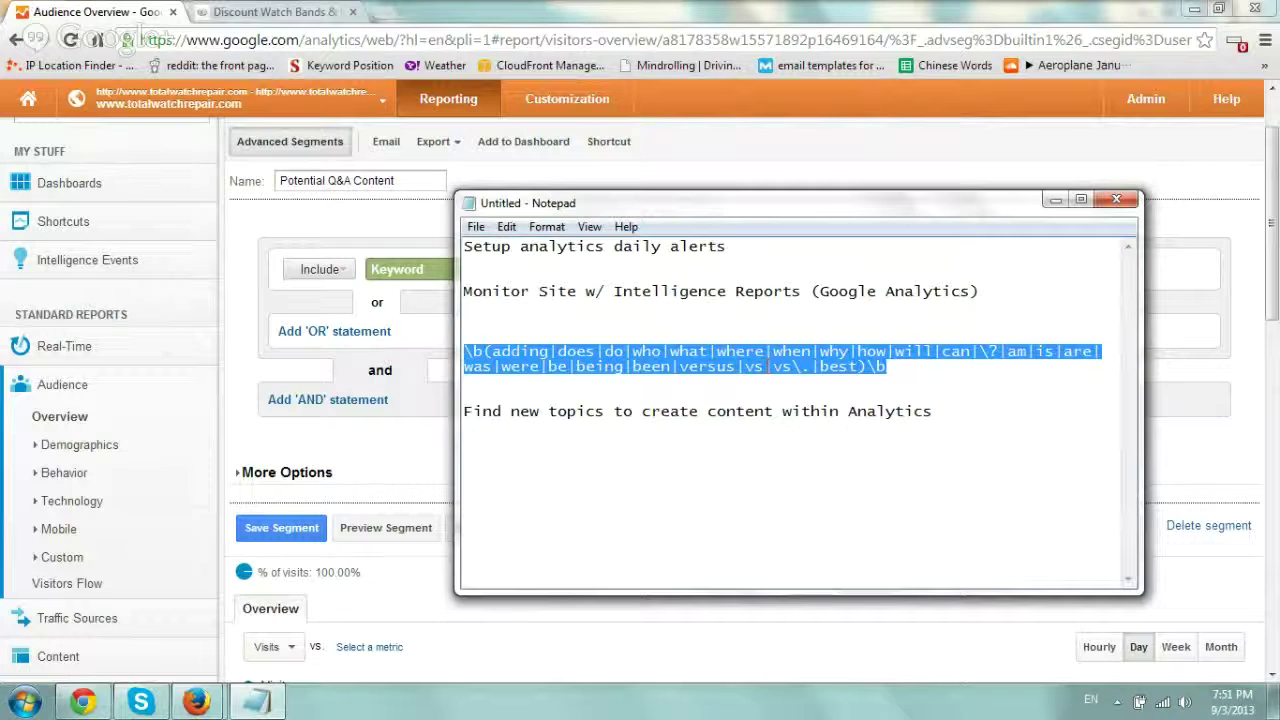
drag(708, 352, 747, 352)
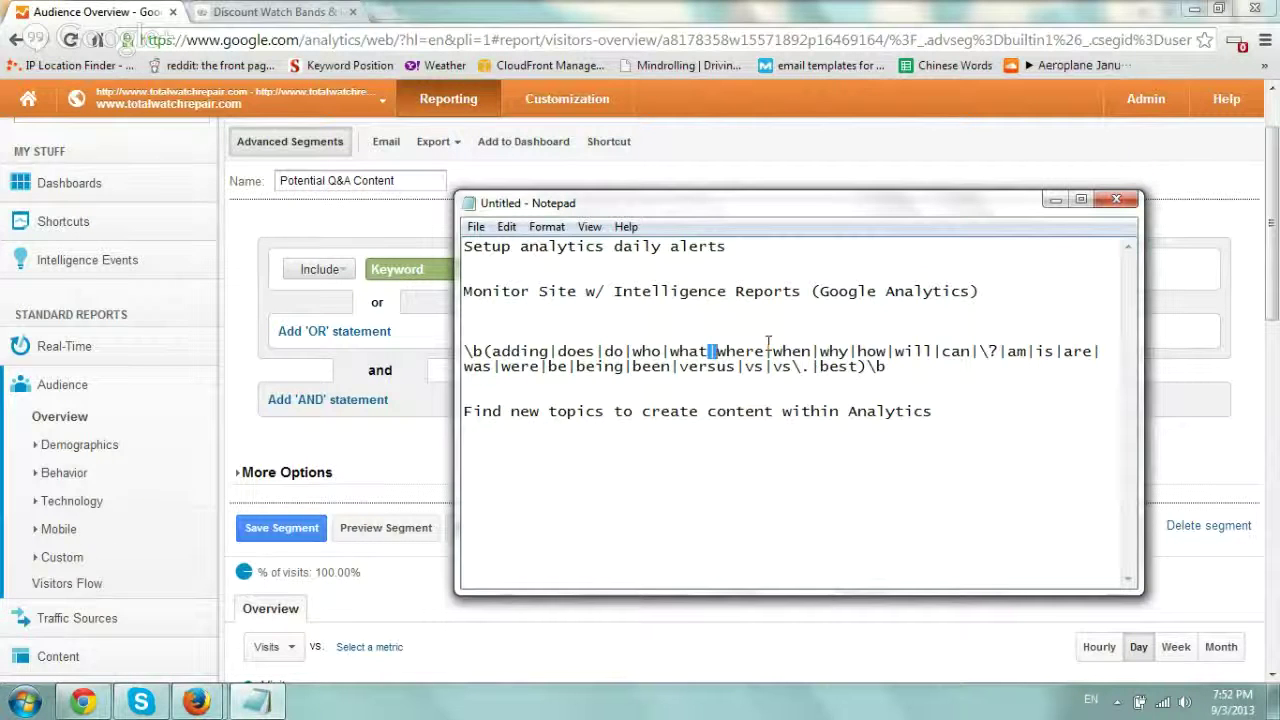
click(680, 185)
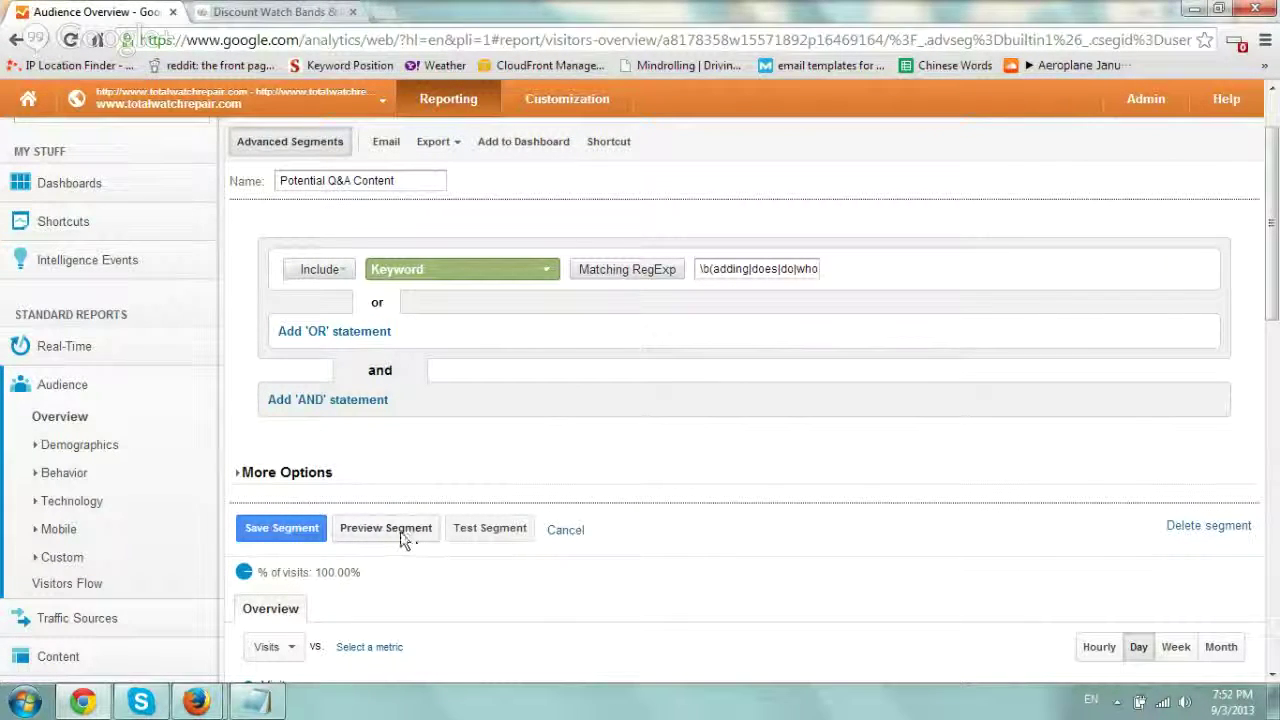
click(566, 531)
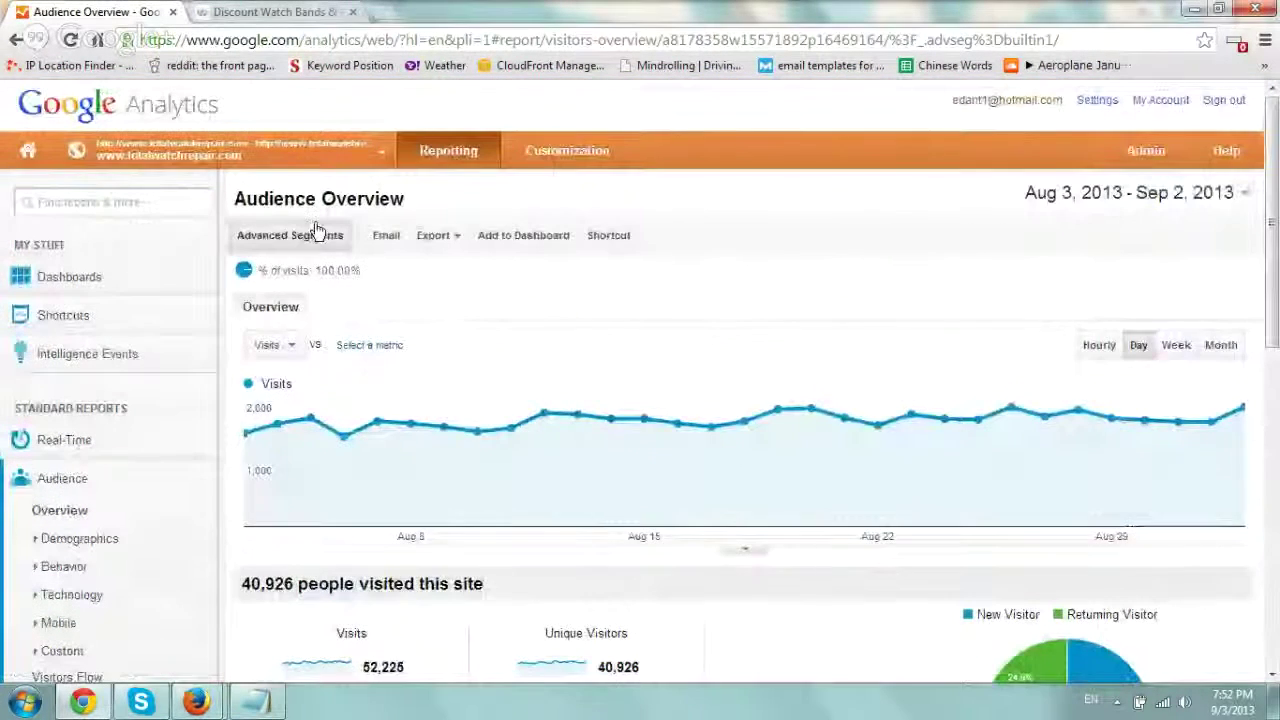
- Filter the Audience Overview report by the custom segment Potential Q&A Content instead of All Visits
click(315, 232)
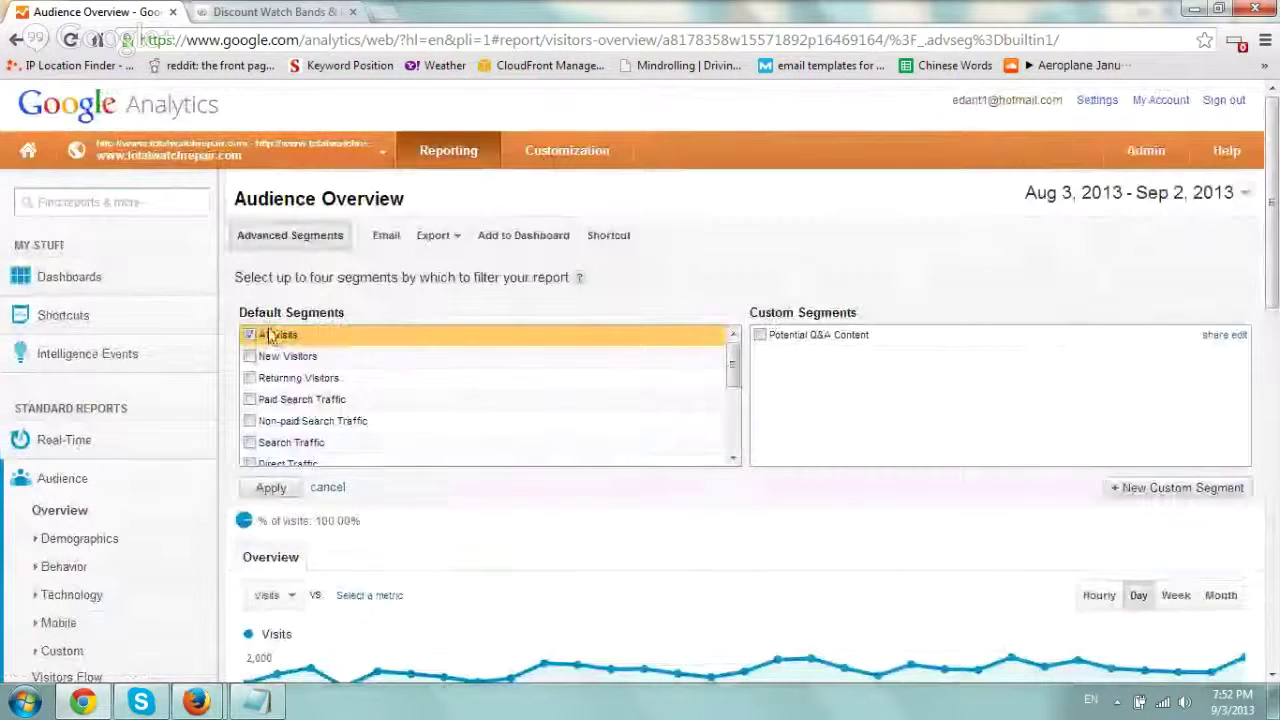
click(249, 335)
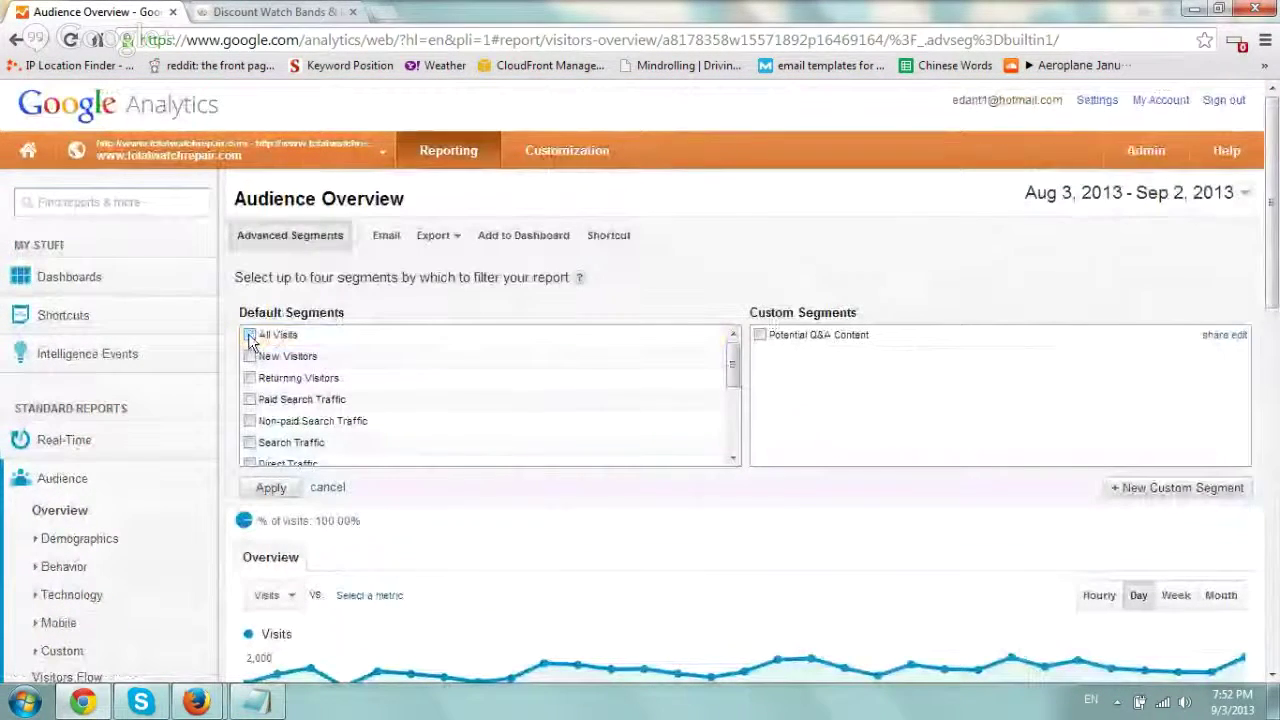
click(760, 335)
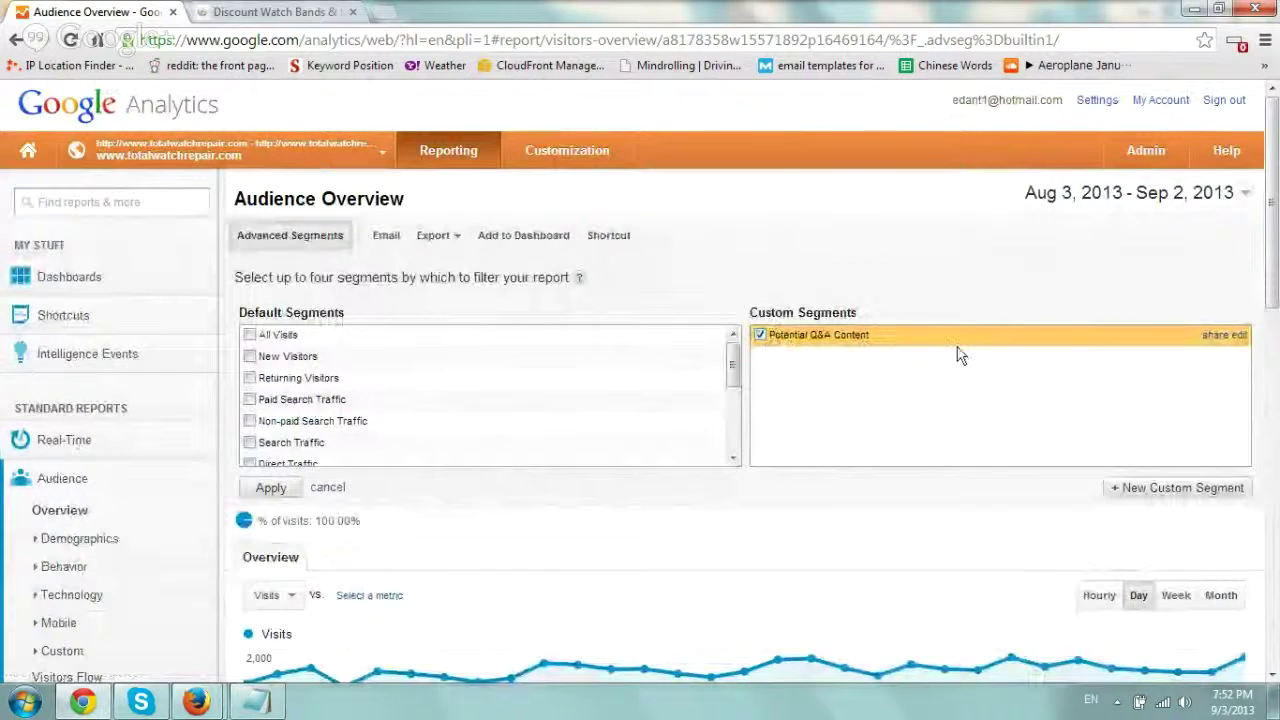
click(271, 487)
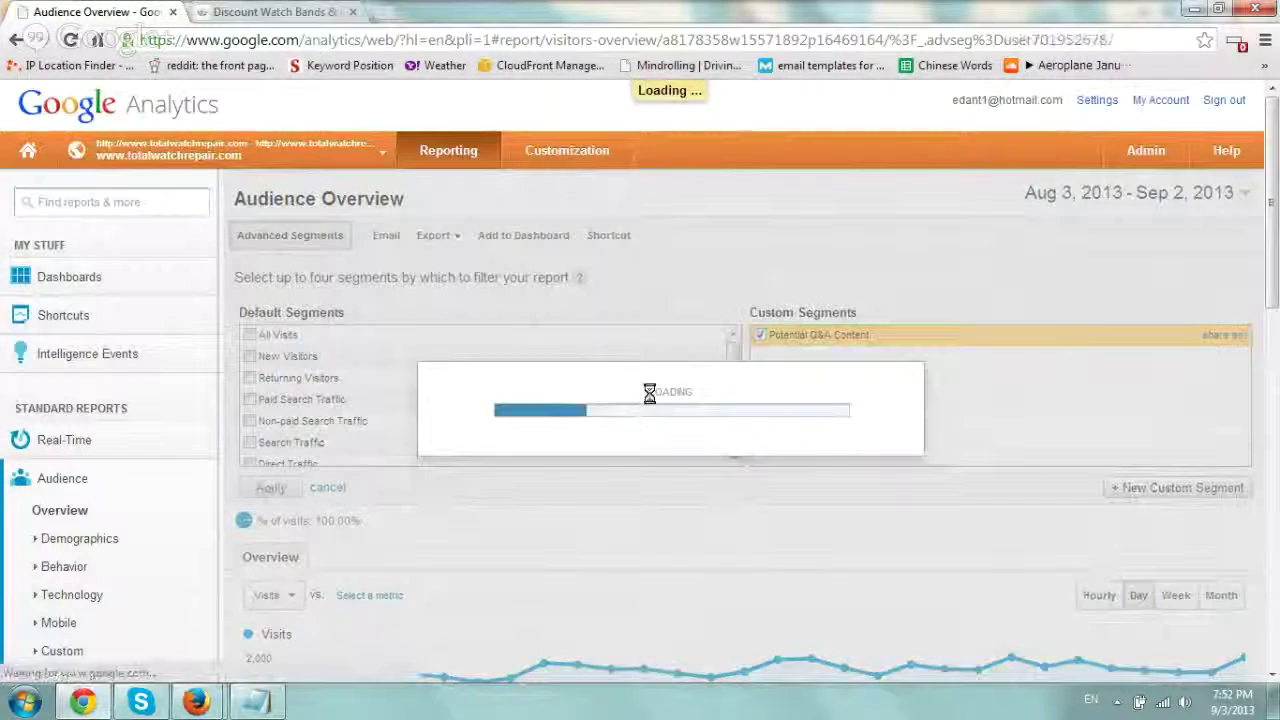
- Open the All Traffic report under the Sources group of Traffic Sources
scroll(670, 386, down, 3)
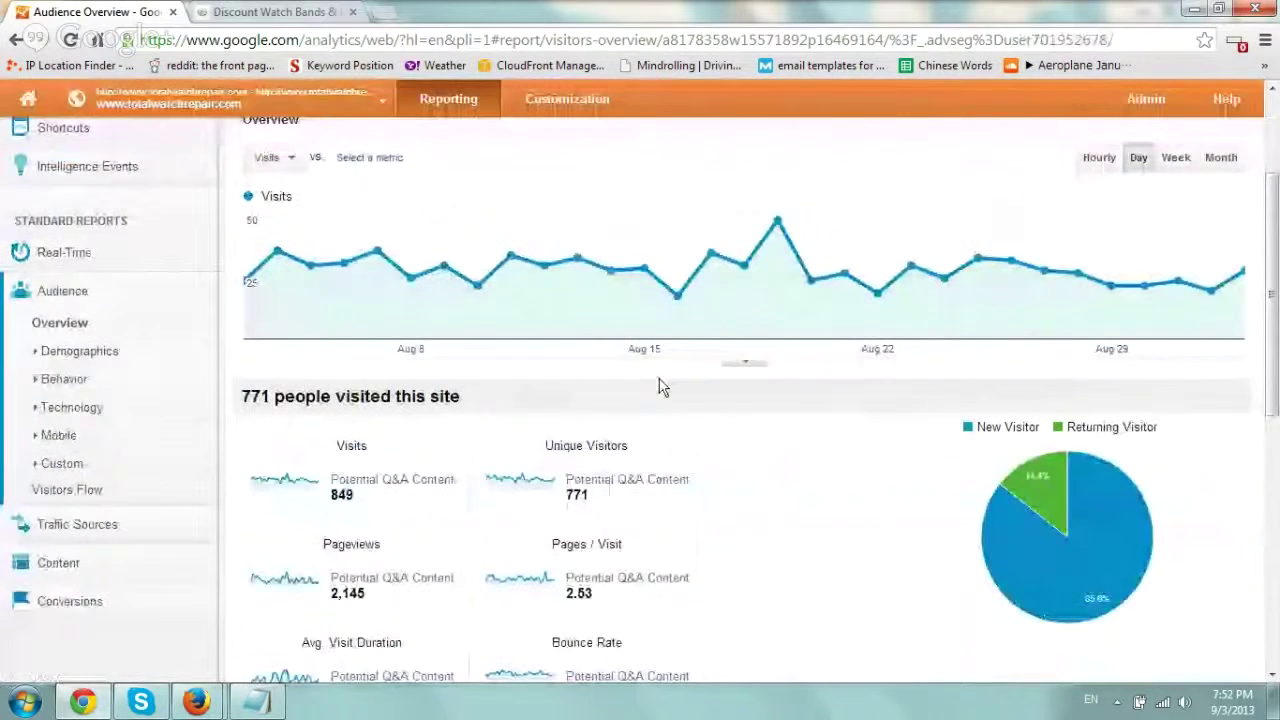
click(95, 295)
click(100, 333)
click(97, 389)
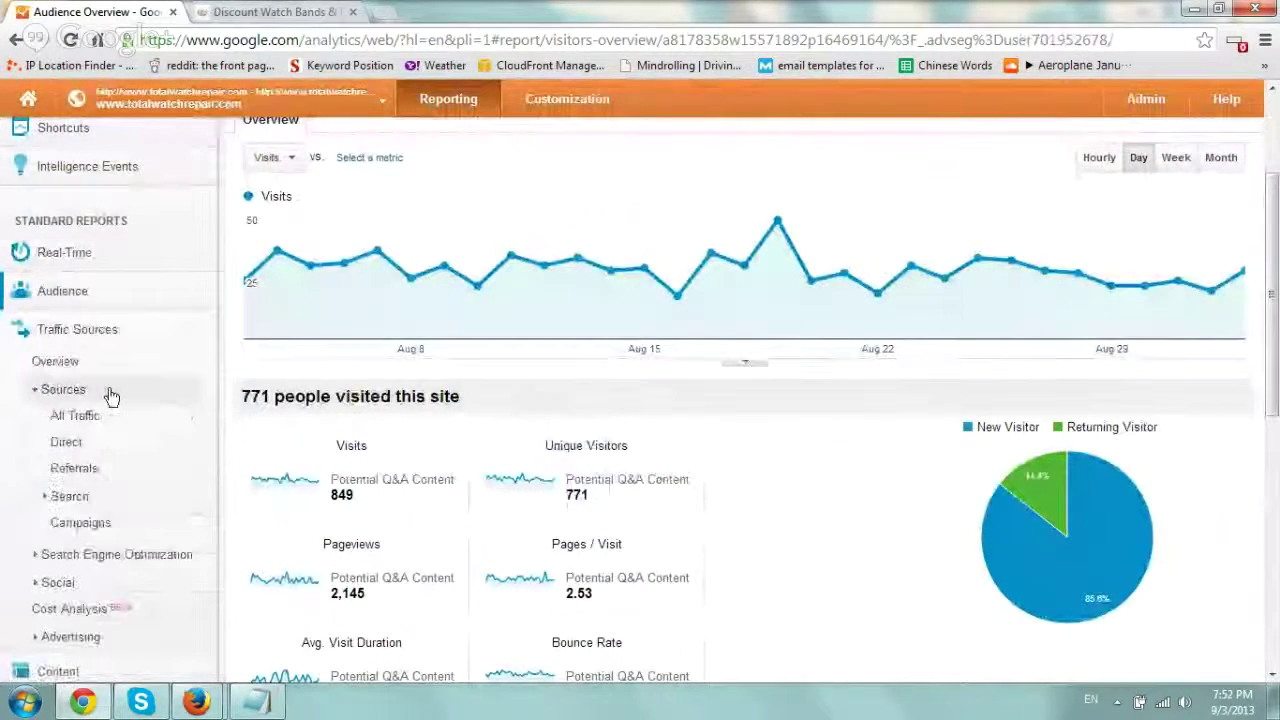
click(118, 416)
- Add Keyword as the secondary dimension of the All Traffic table
scroll(586, 423, down, 2)
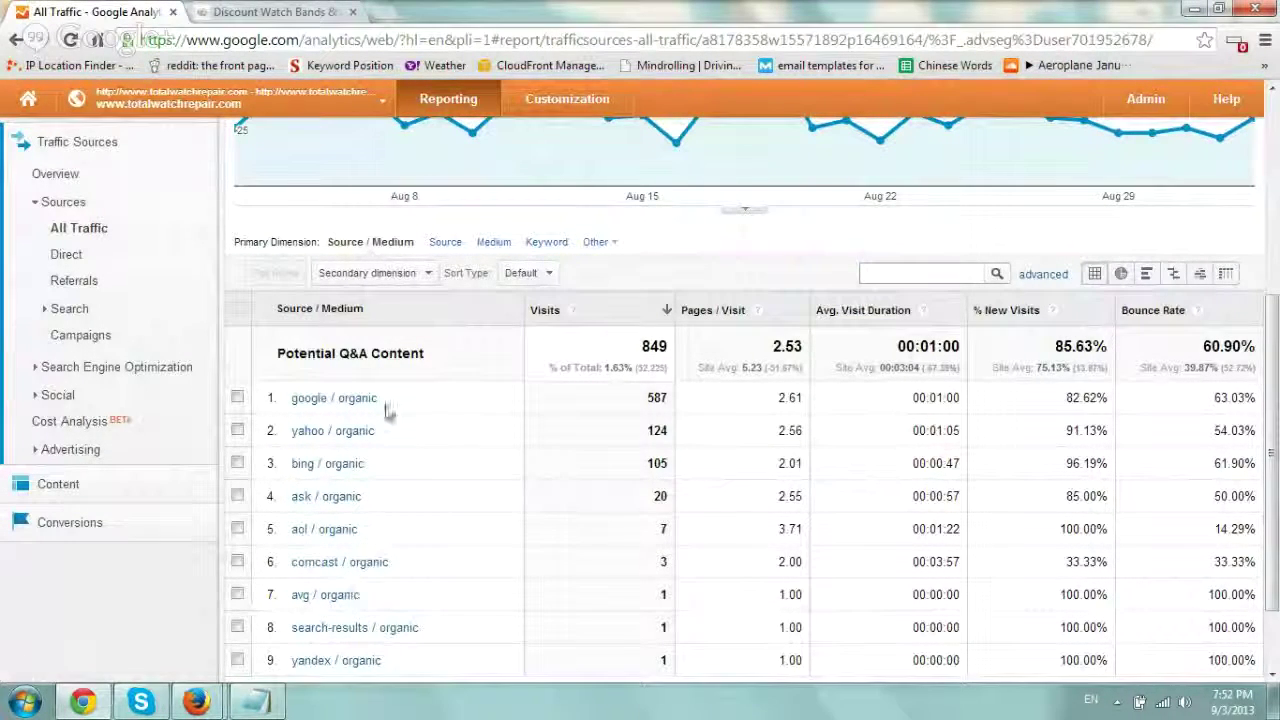
click(390, 278)
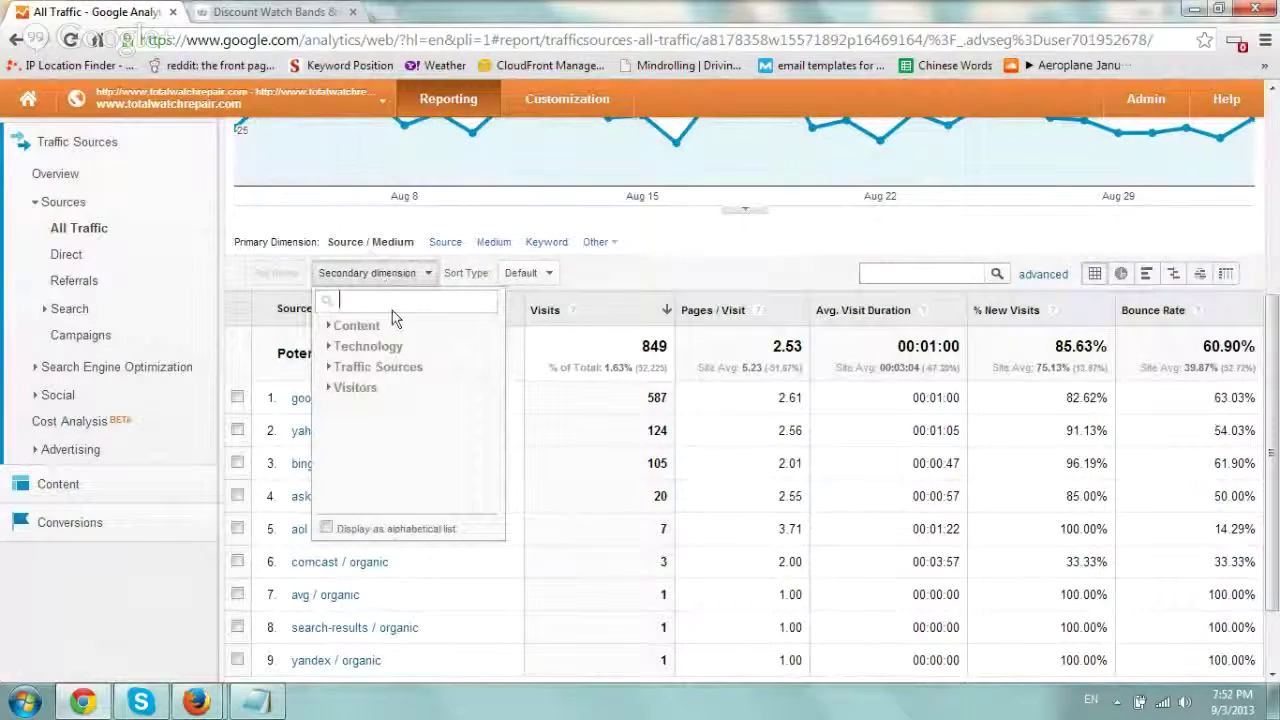
text(keyw)
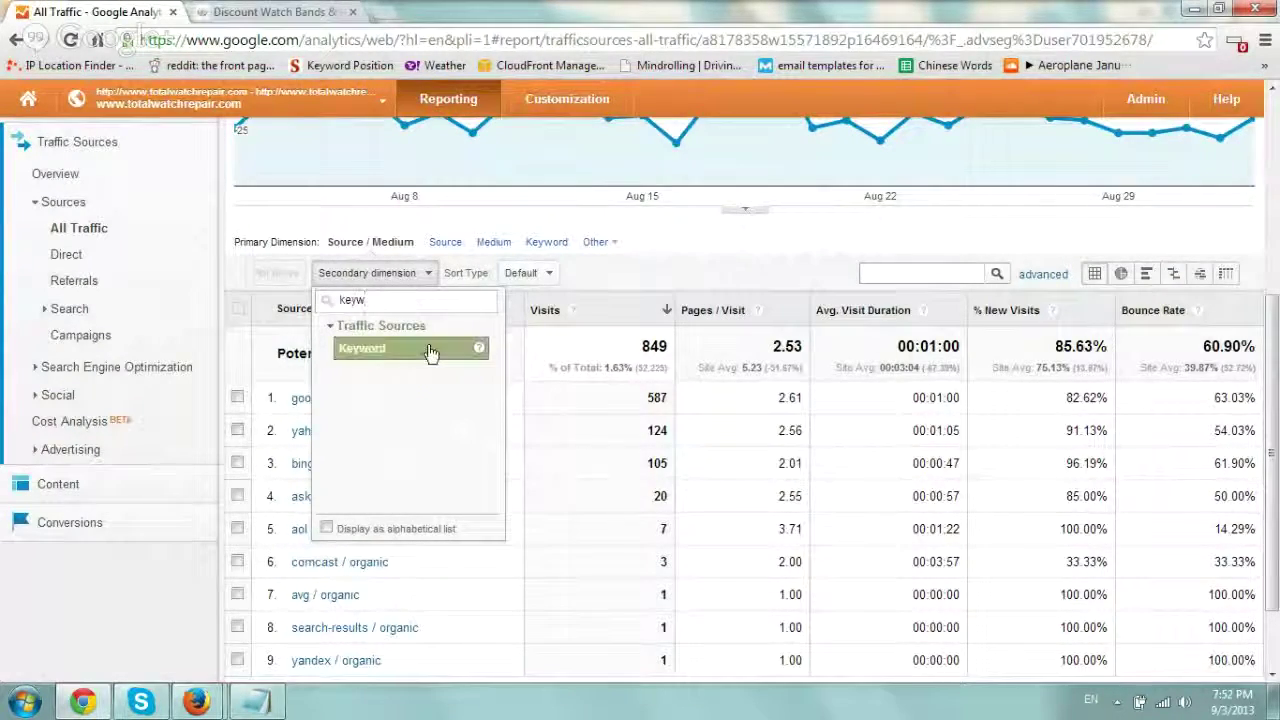
click(400, 348)
- Examine the question-style keywords in the table as content ideas, particularly "how to fix invicta watch band"
scroll(792, 352, down, 1)
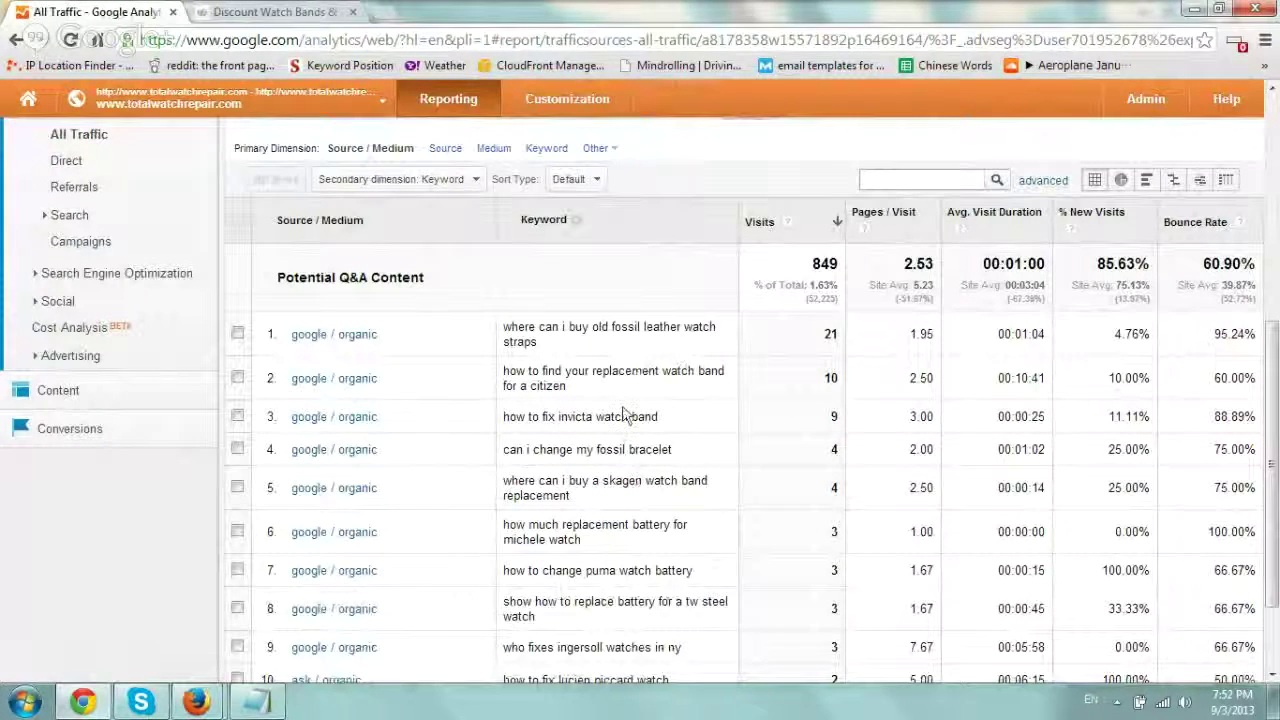
drag(505, 415, 676, 423)
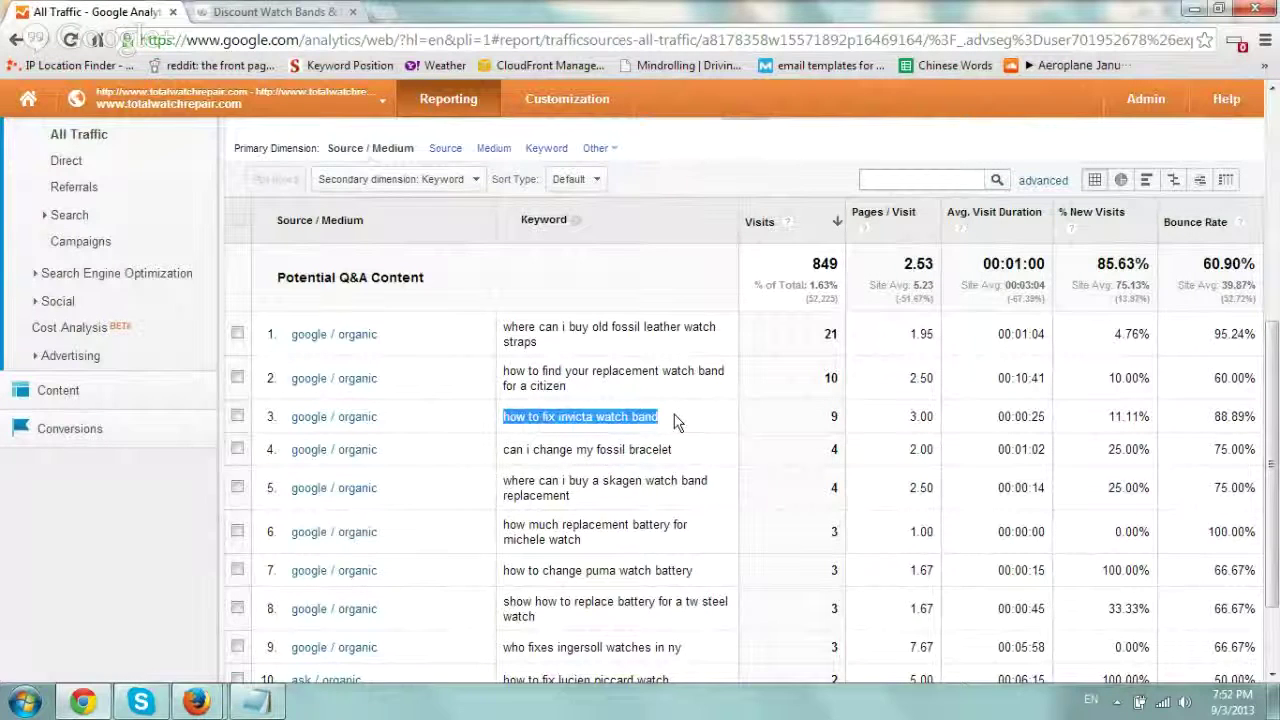
click(674, 418)
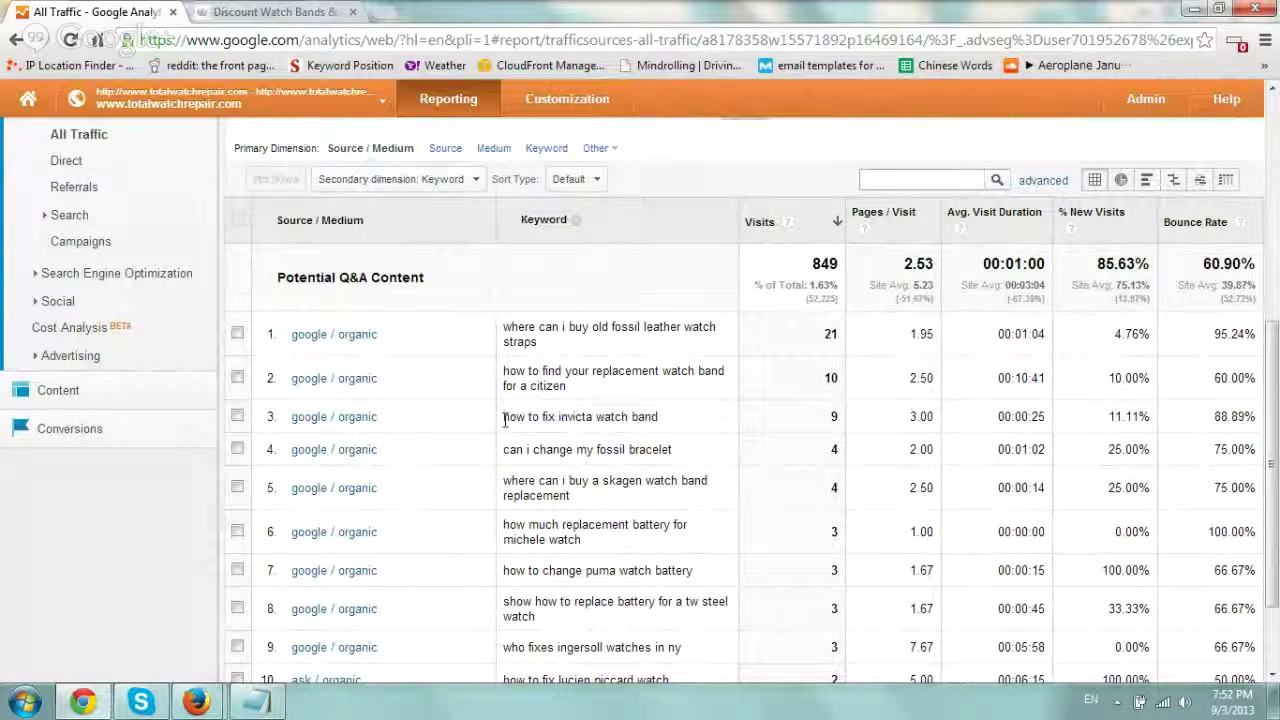
drag(505, 420, 686, 424)
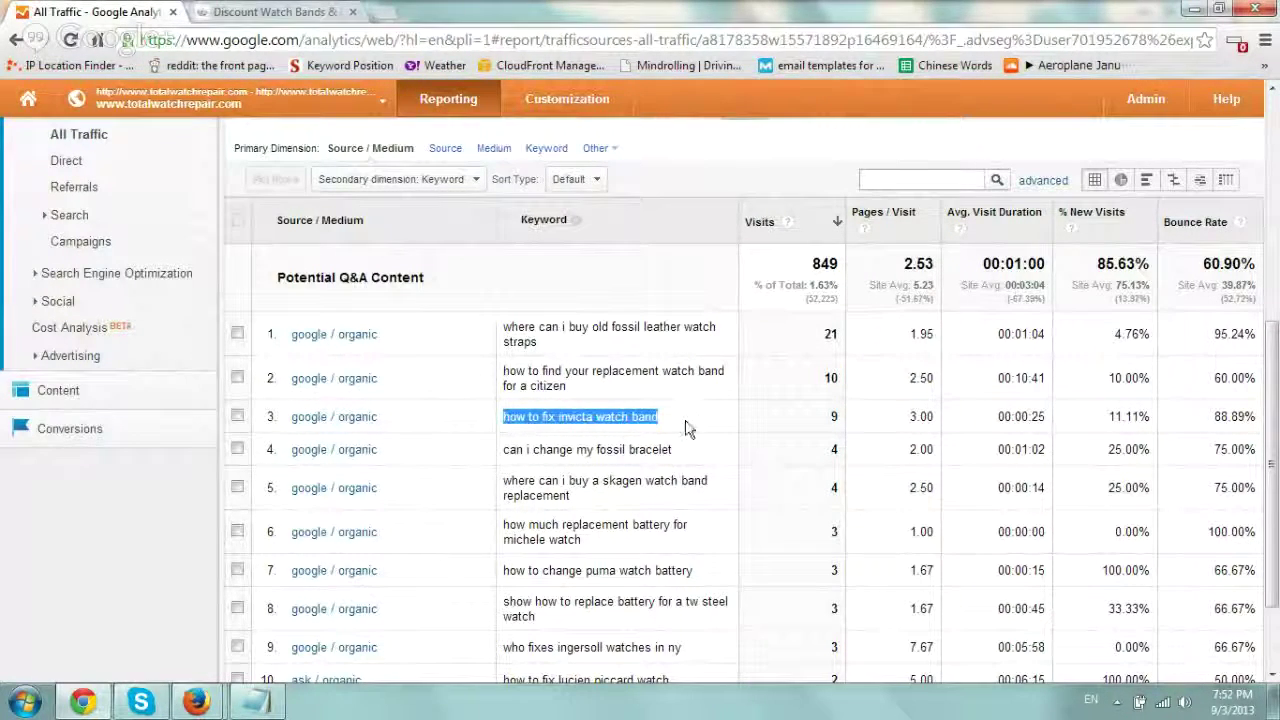
click(686, 428)
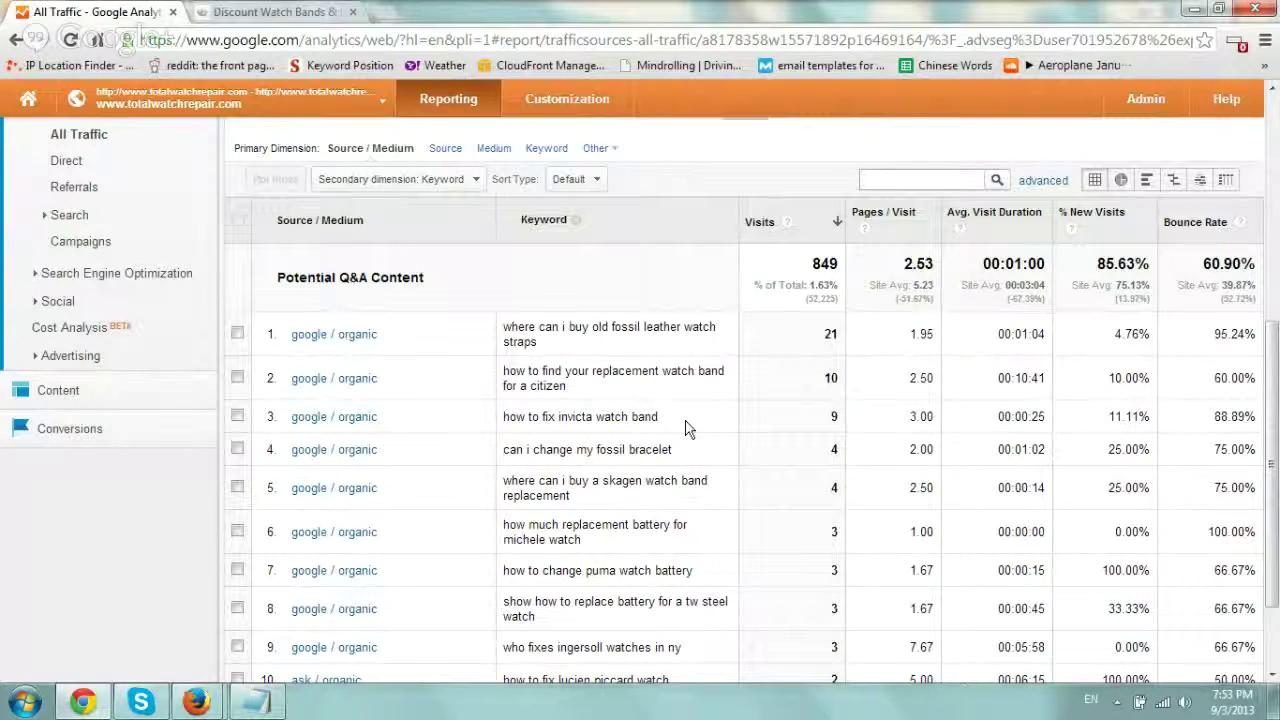
drag(503, 417, 679, 435)
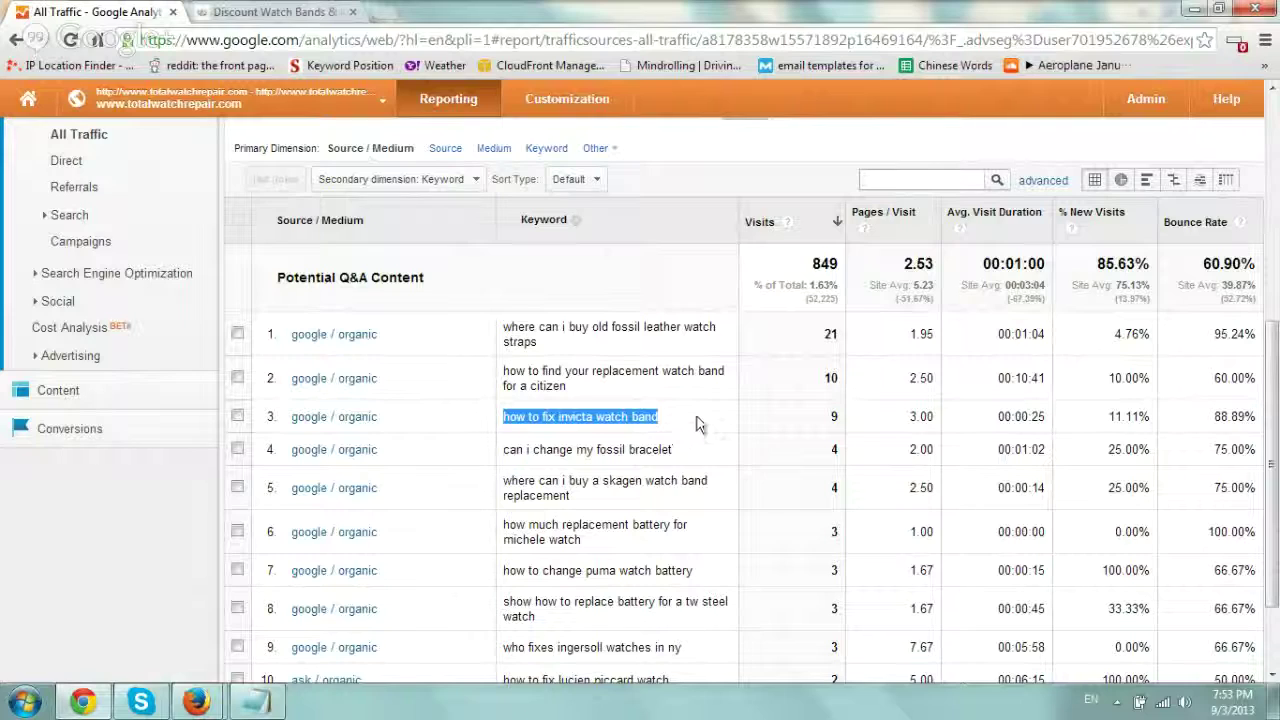
scroll(700, 424, down, 1)
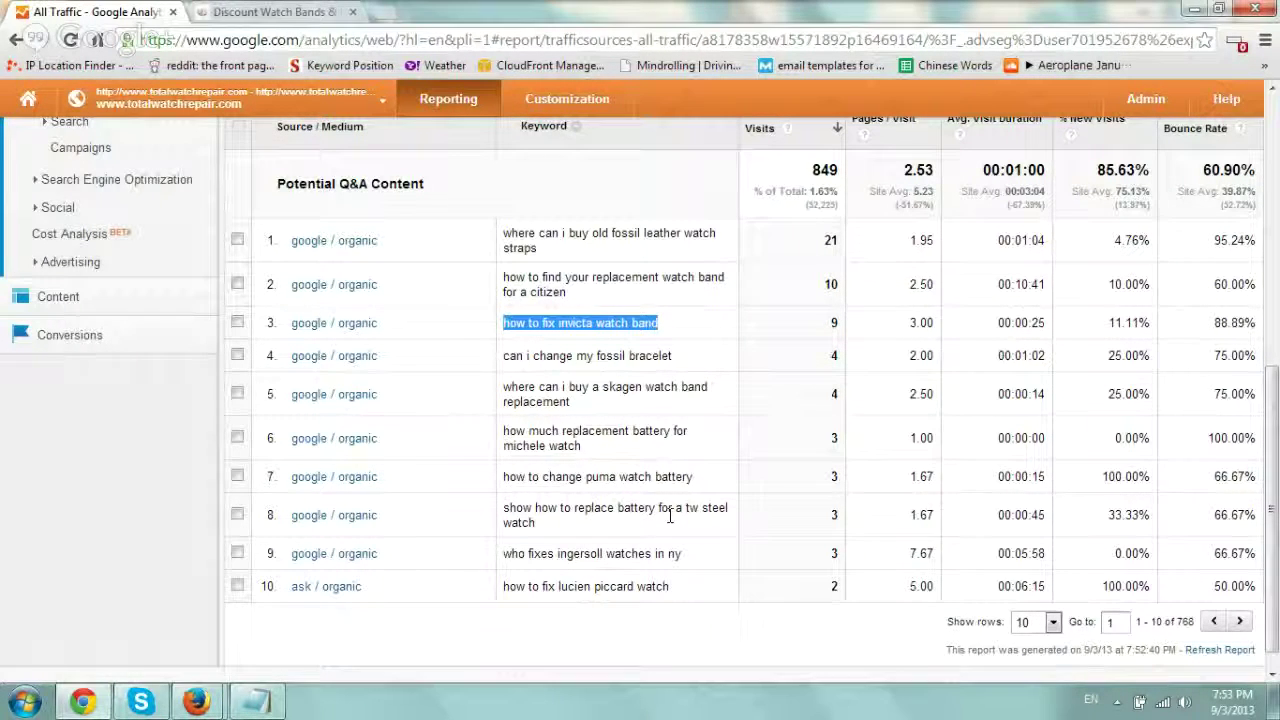
scroll(670, 514, up, 2)
scroll(668, 514, up, 3)
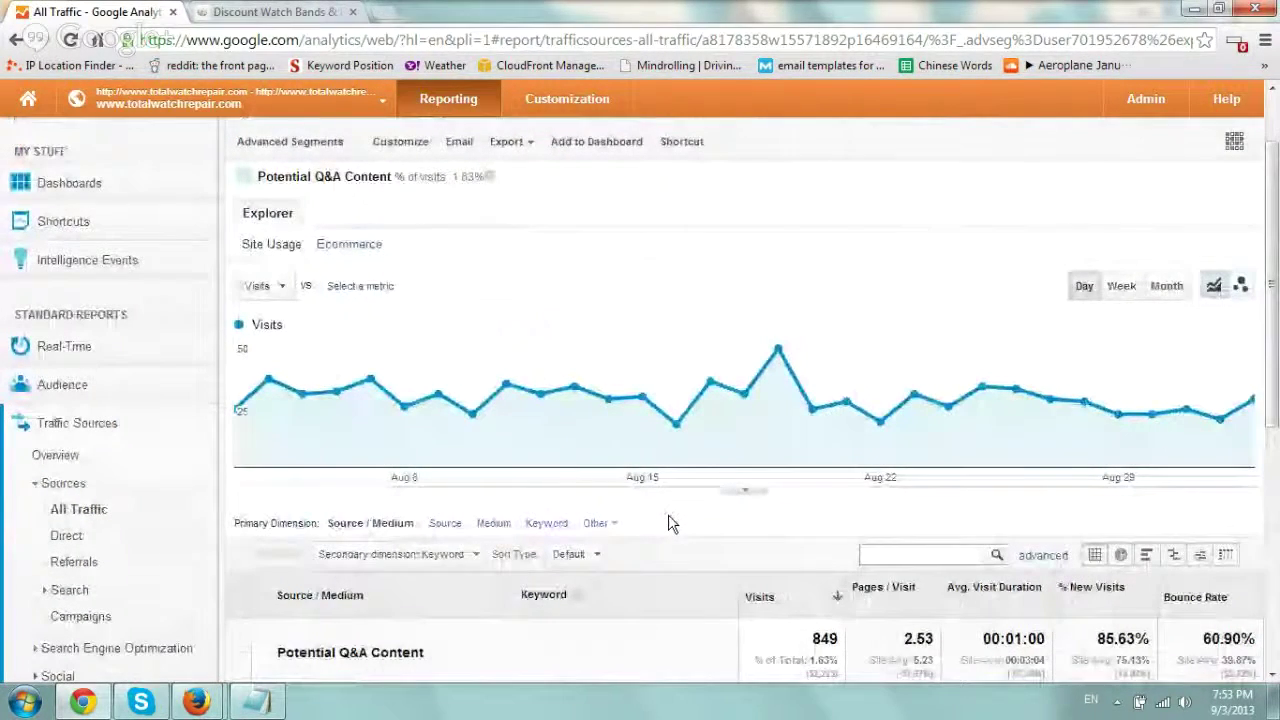
- Switch to the Total Watch Repair site and search its products for "brown"
click(283, 12)
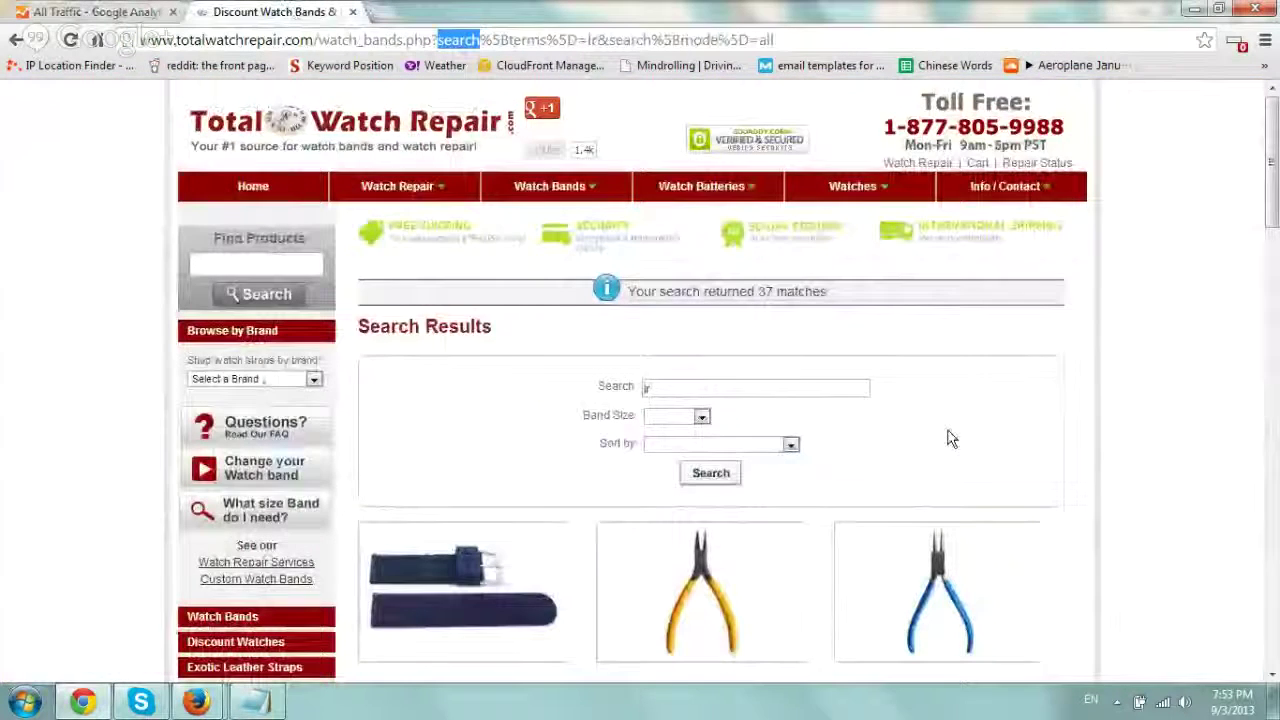
click(1140, 340)
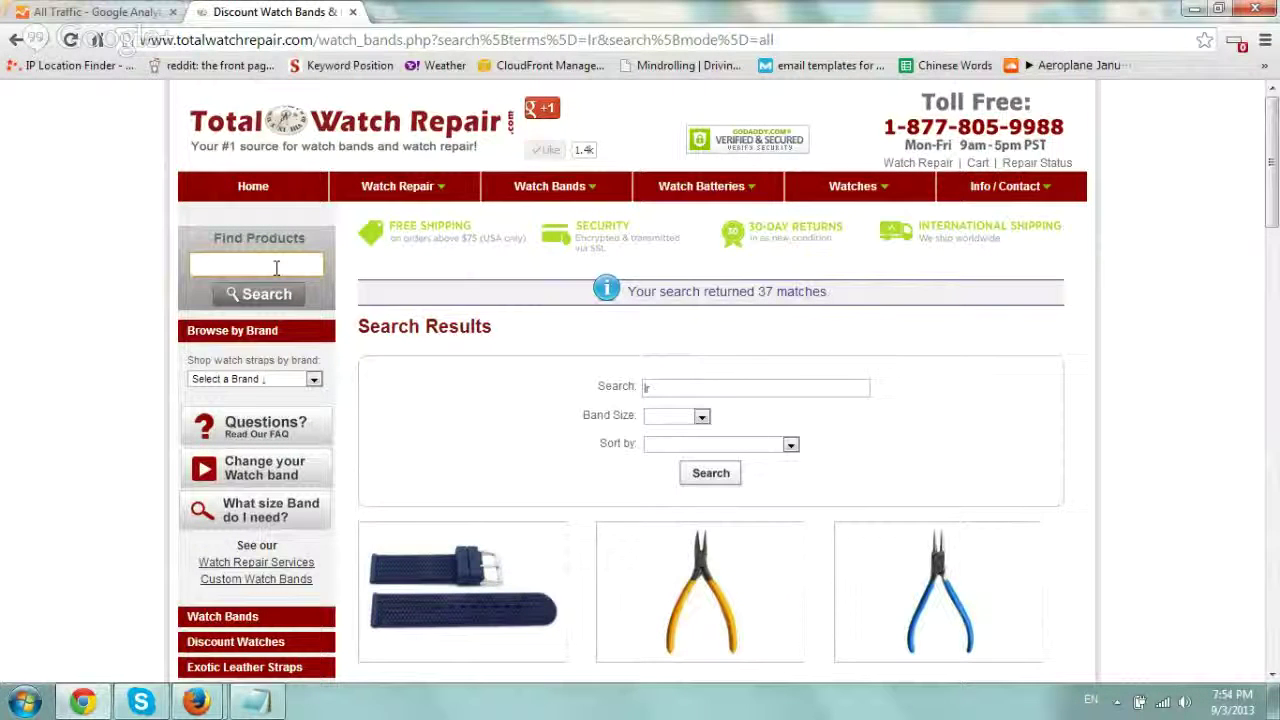
text(brown)
key(Return)
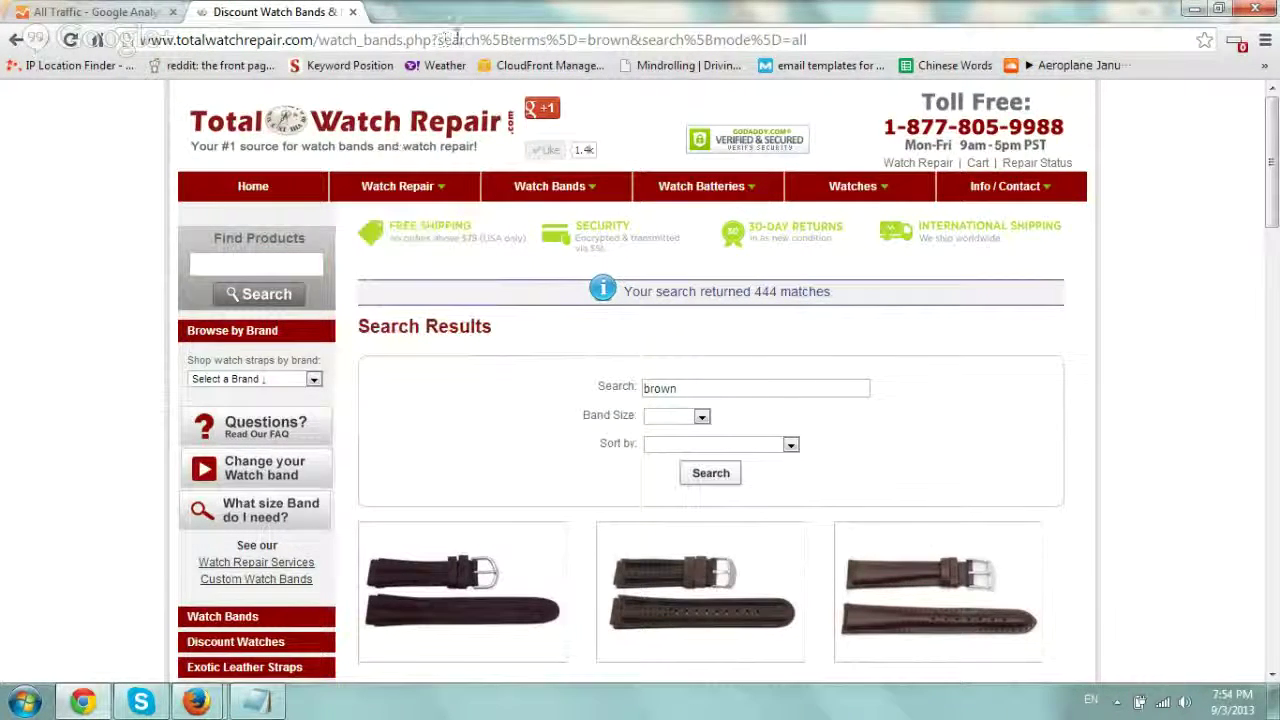
- Examine the search terms parameter and the search word it carries in the results page's URL
drag(587, 40, 629, 40)
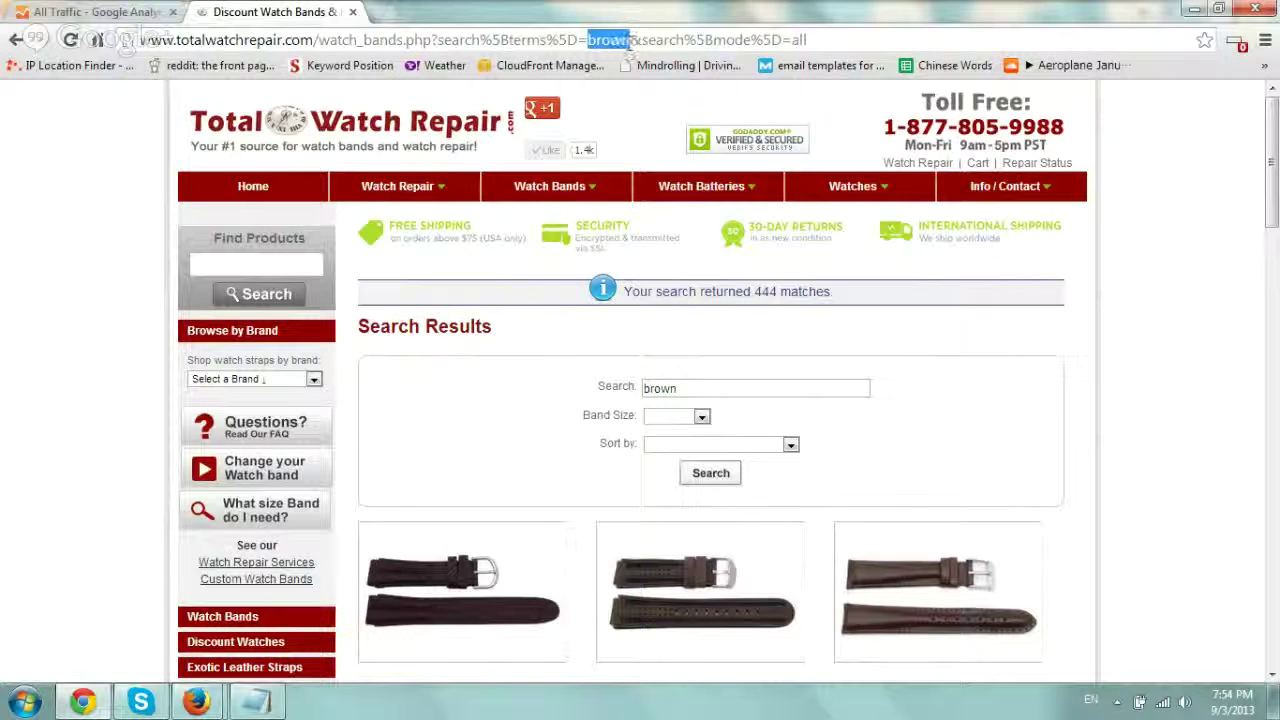
click(435, 40)
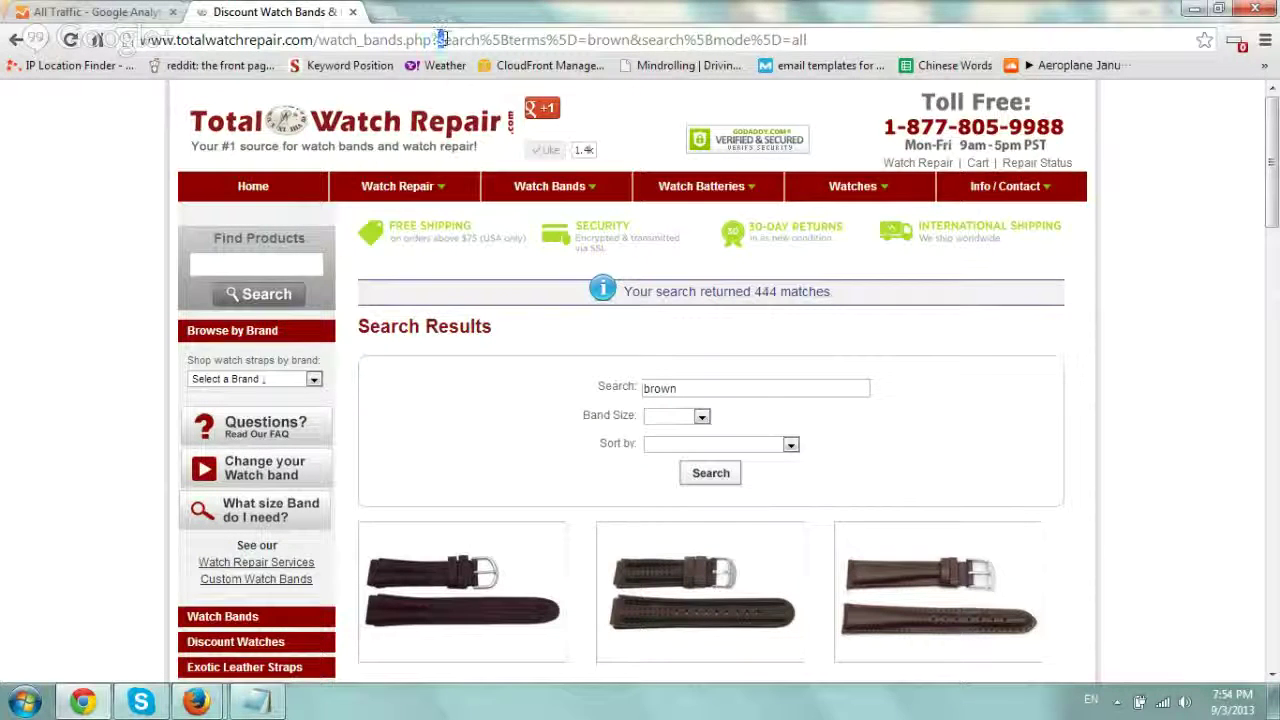
drag(440, 38, 546, 42)
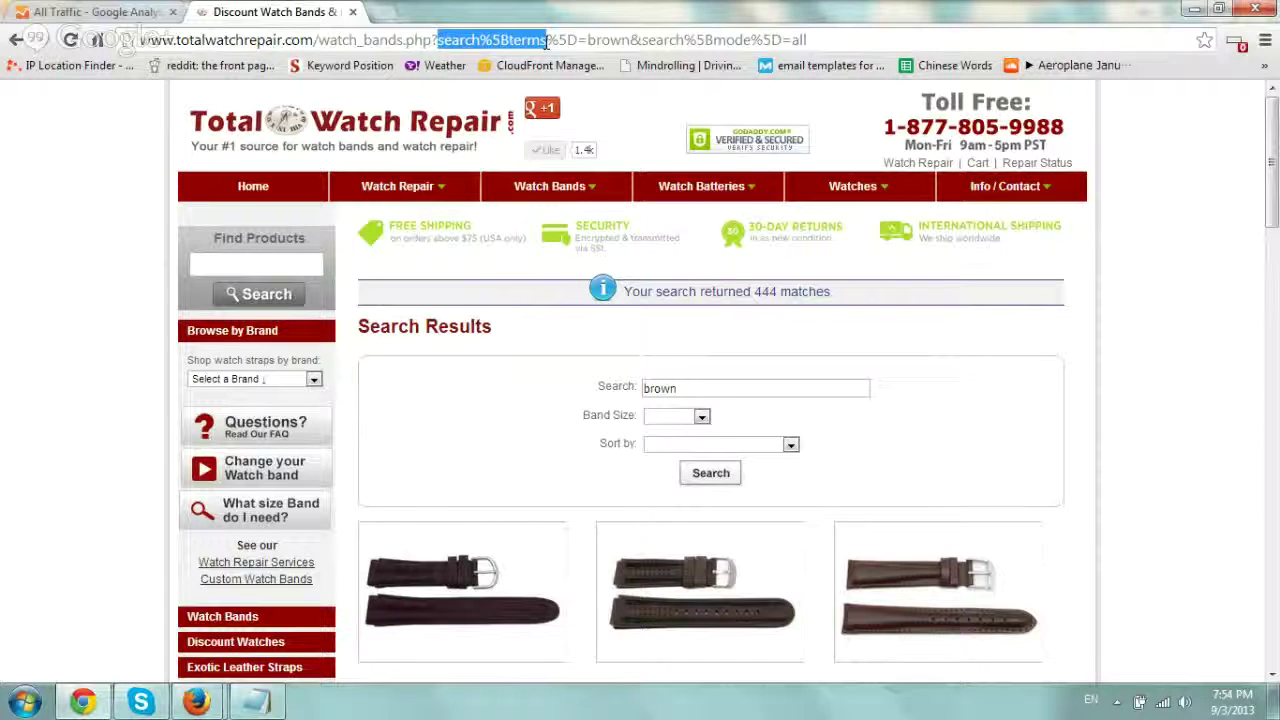
click(583, 40)
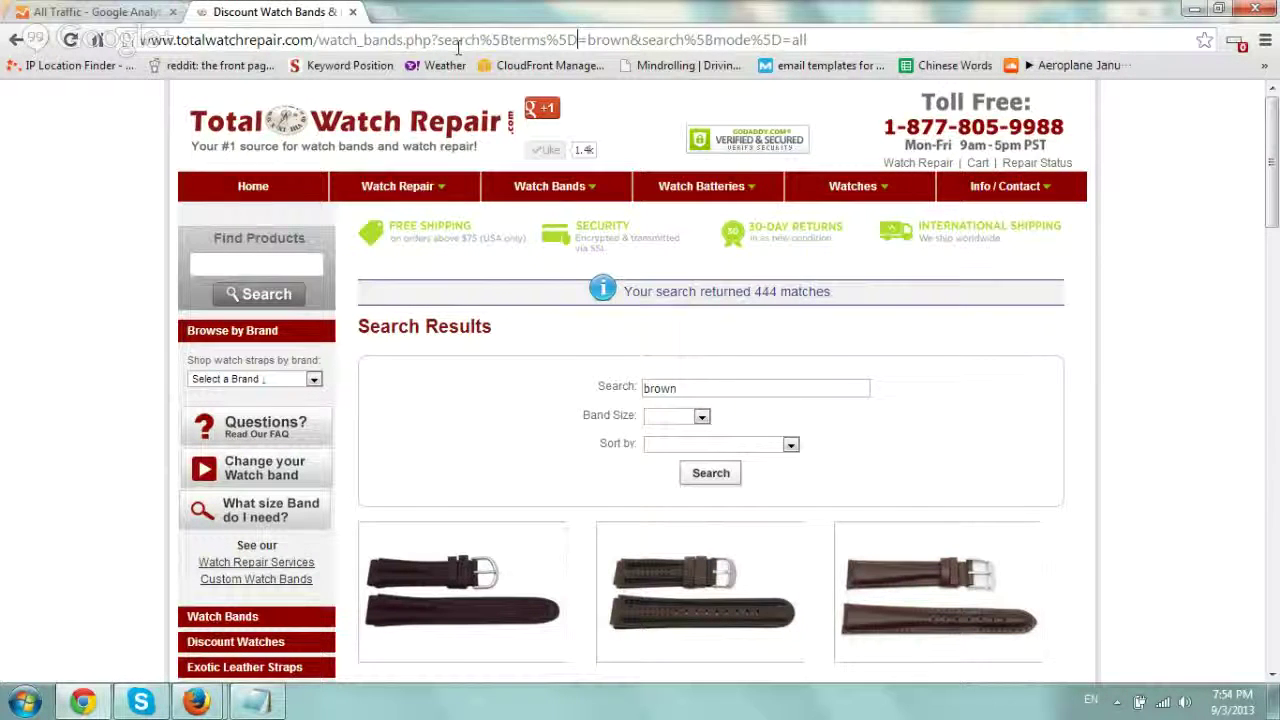
drag(440, 40, 628, 40)
click(565, 40)
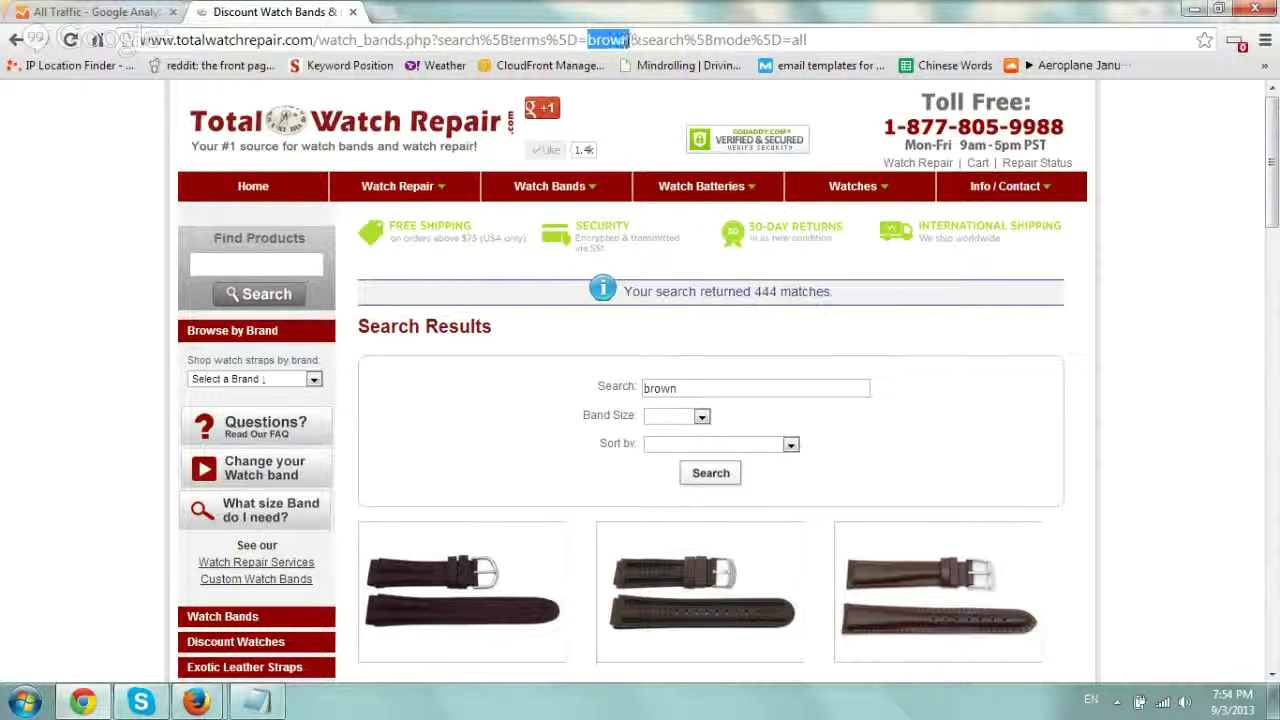